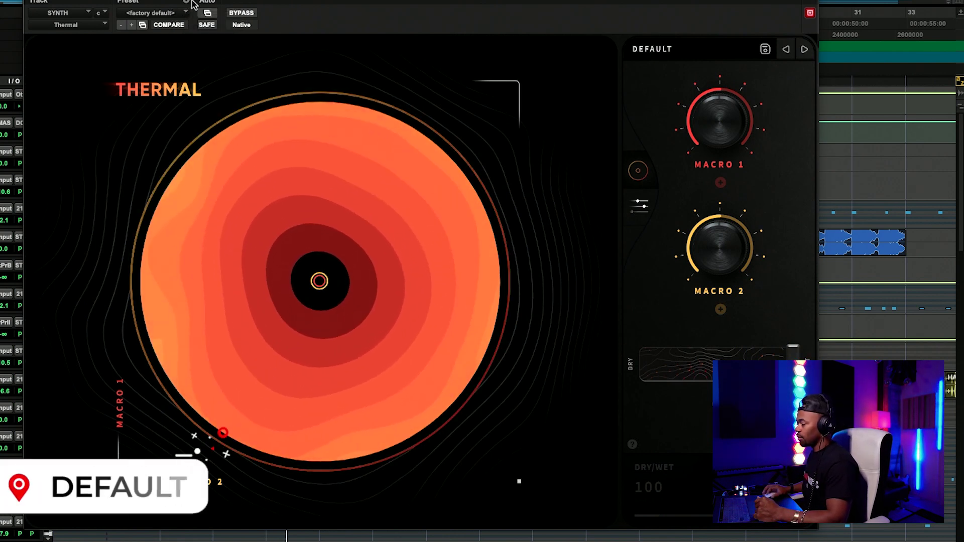
Step: Open the preset dropdown for Thermal on the SYNTH track, with the factory default loaded
click(178, 13)
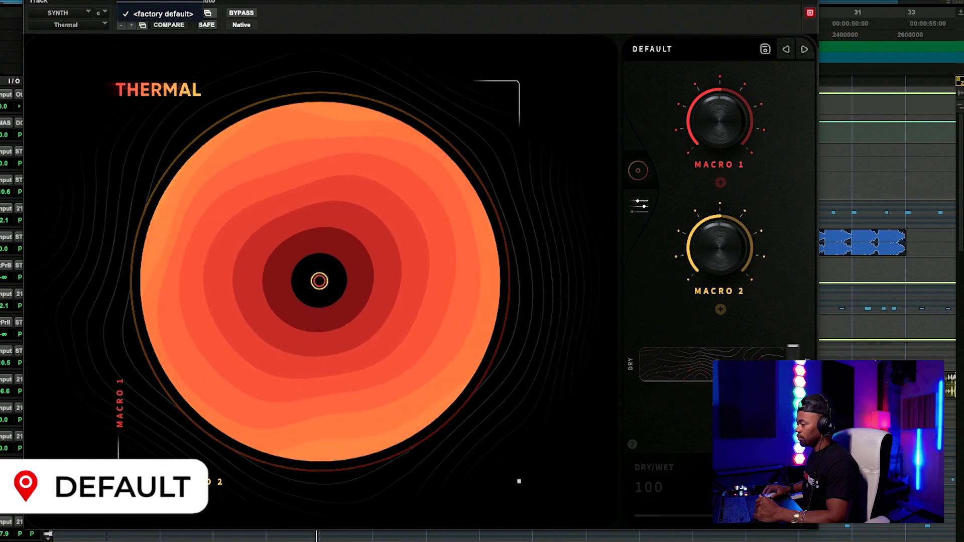
Step: Load the Warm Water preset, bringing in Dreamy Lofi Piano with Dreamy Grit and Lo-Fi FX macros
click(469, 15)
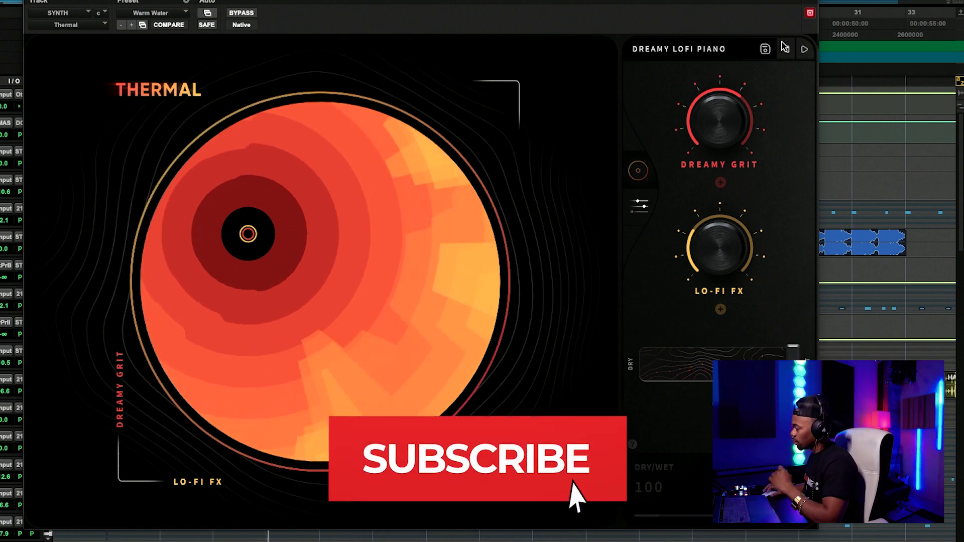
Step: Cycle through the presets from Drive Chorus to Shred Space, then bypass Thermal
click(804, 50)
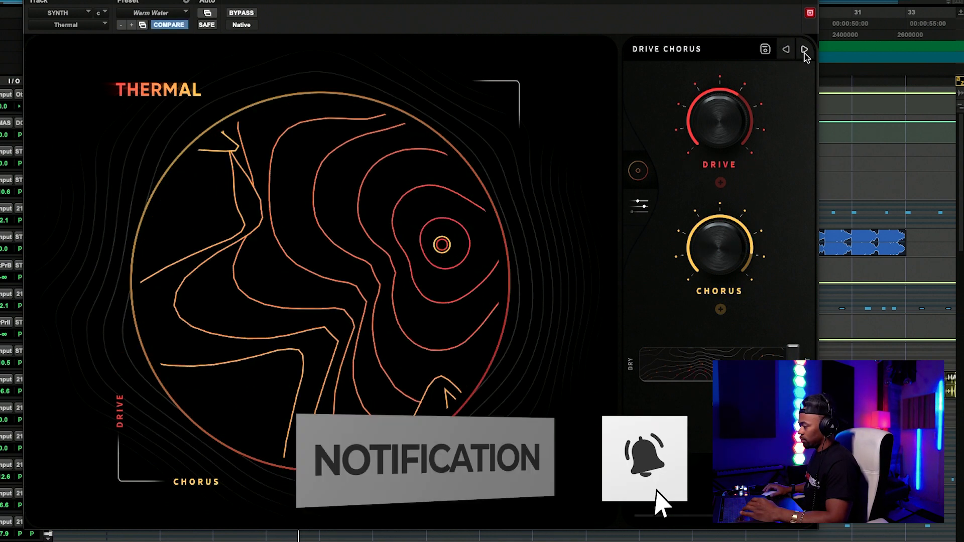
click(804, 50)
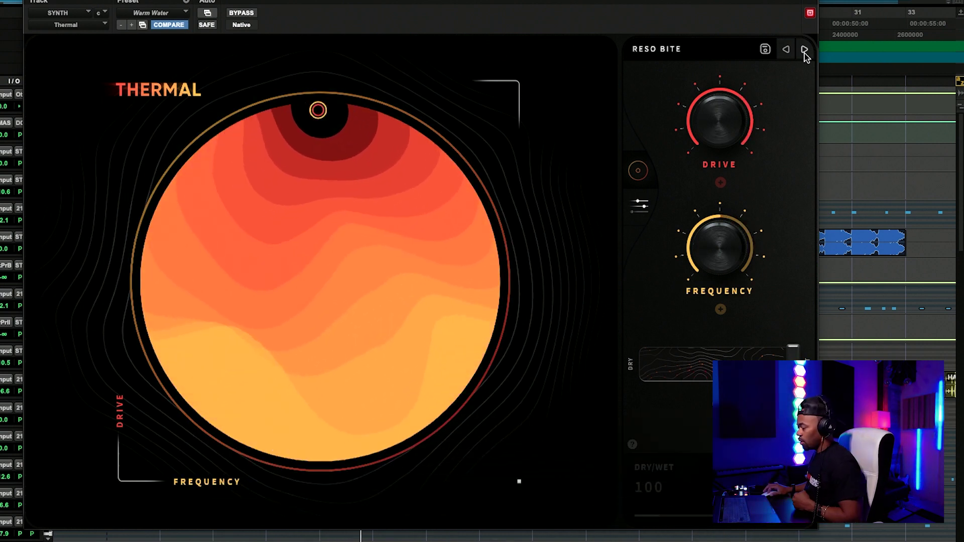
click(804, 51)
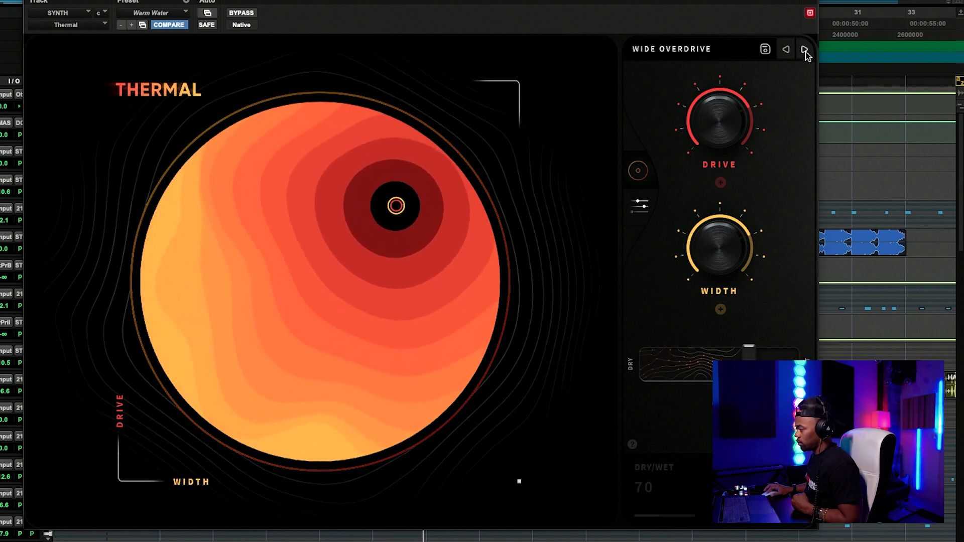
click(804, 51)
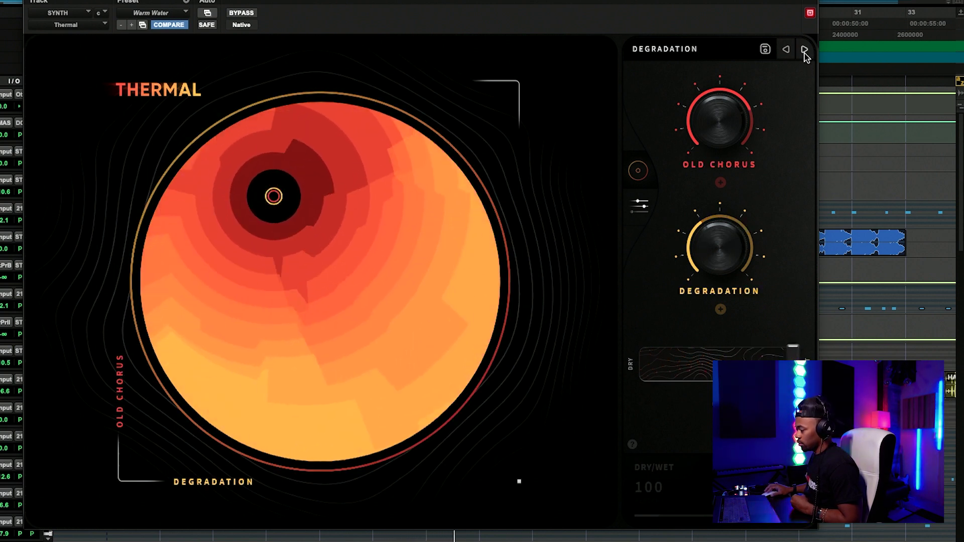
click(804, 50)
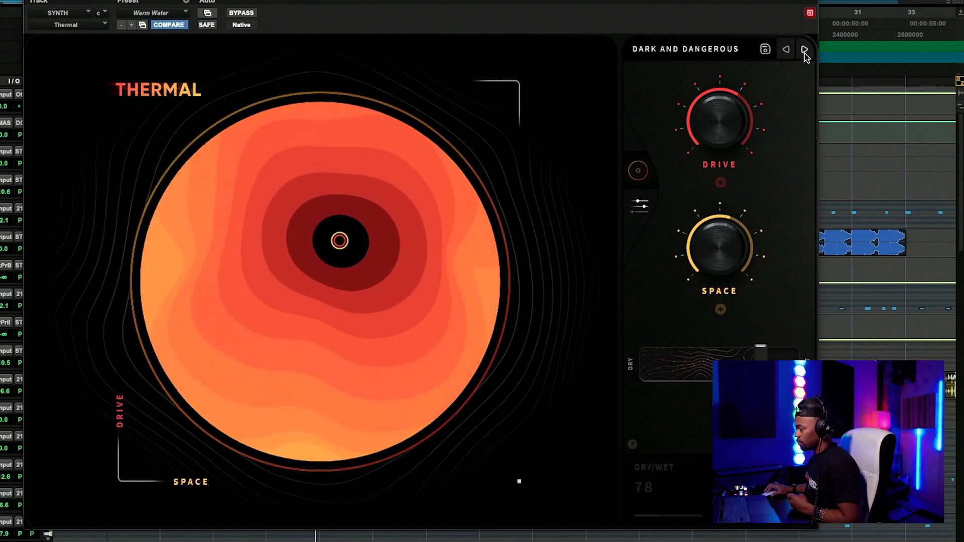
click(804, 50)
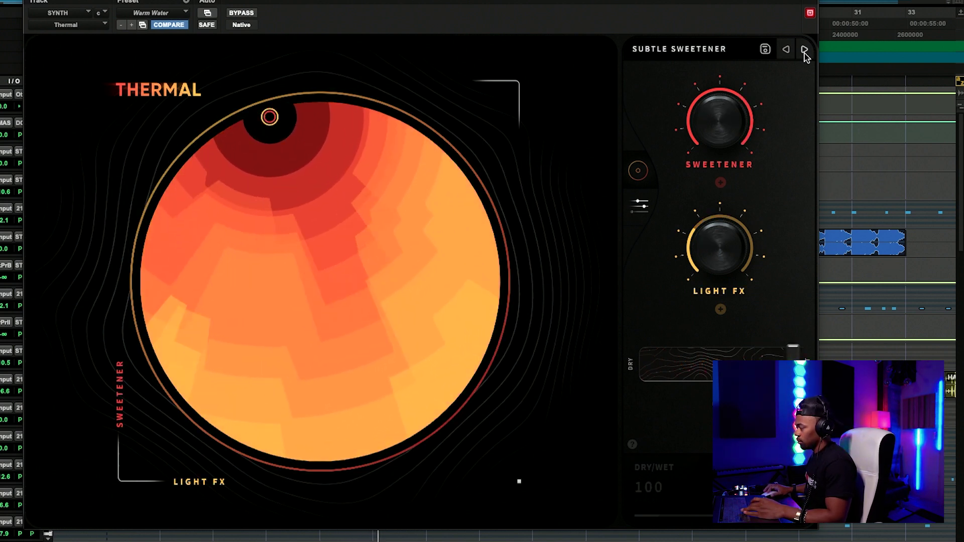
click(804, 51)
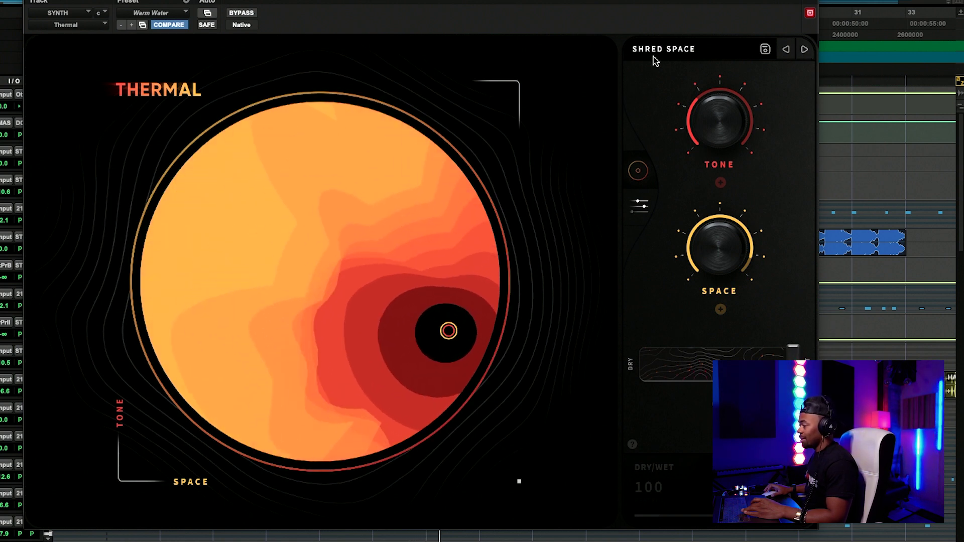
click(242, 14)
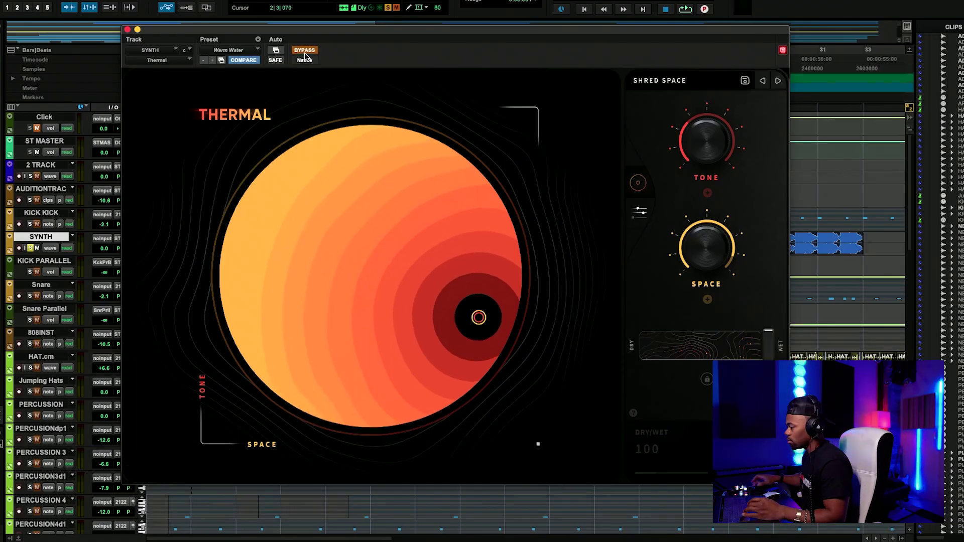
Step: Close the plugin window, unsolo SYNTH and solo the drum tracks including HAT.cm
click(128, 30)
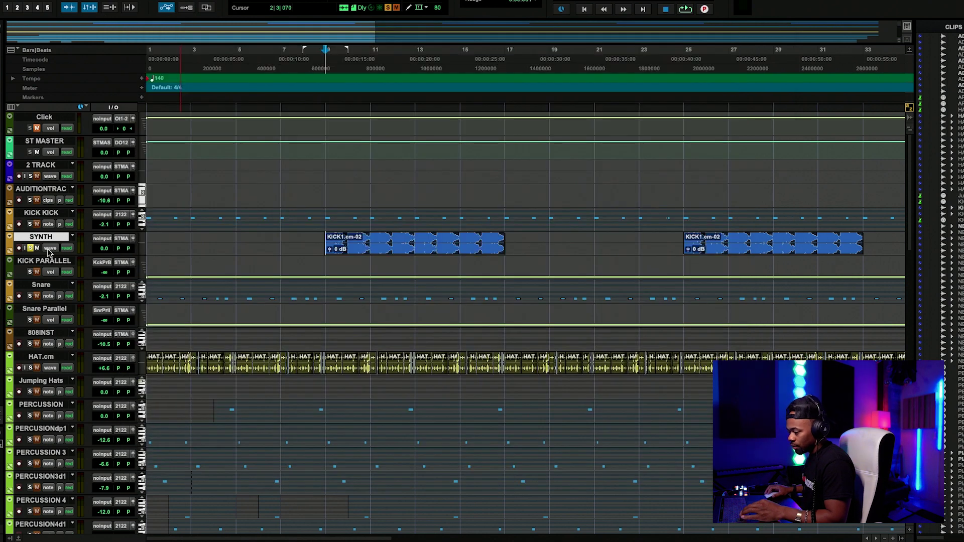
click(31, 249)
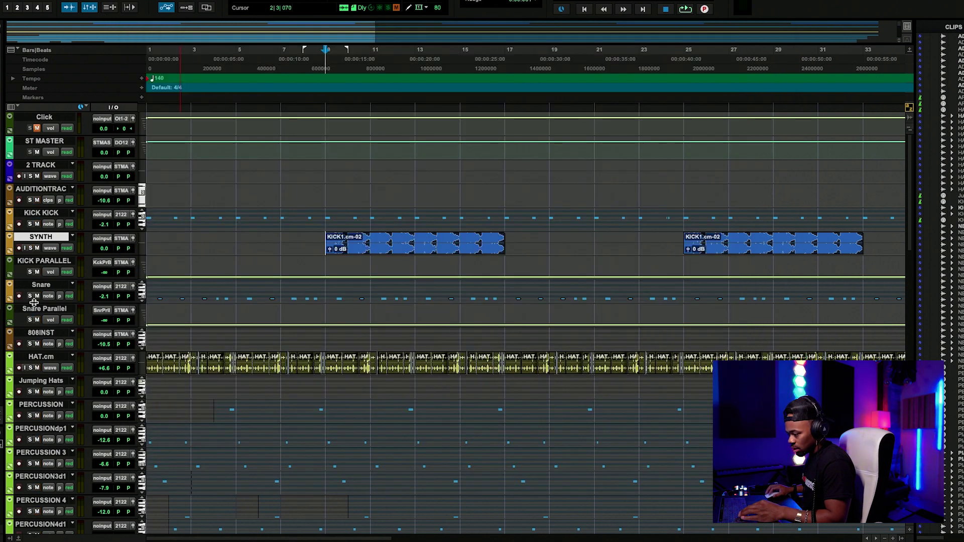
click(31, 296)
click(30, 296)
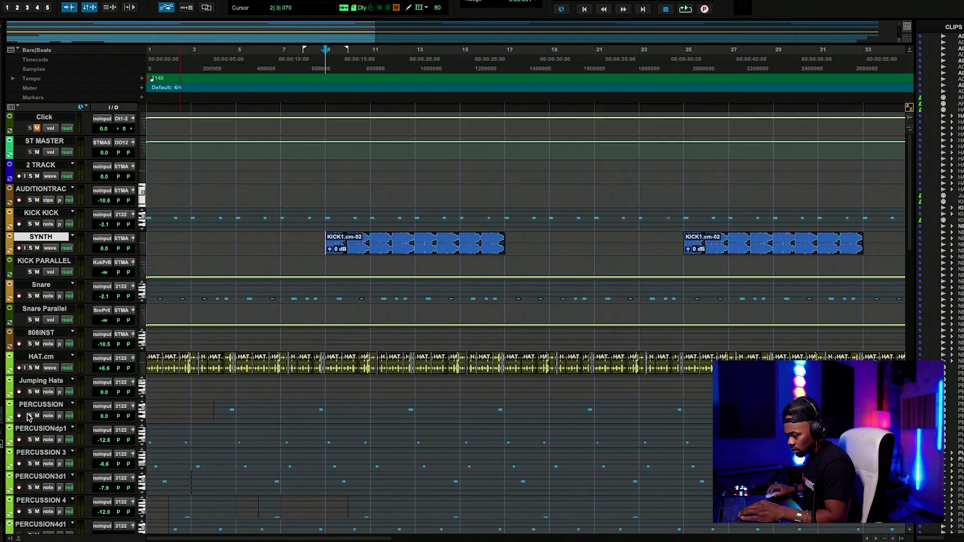
click(30, 367)
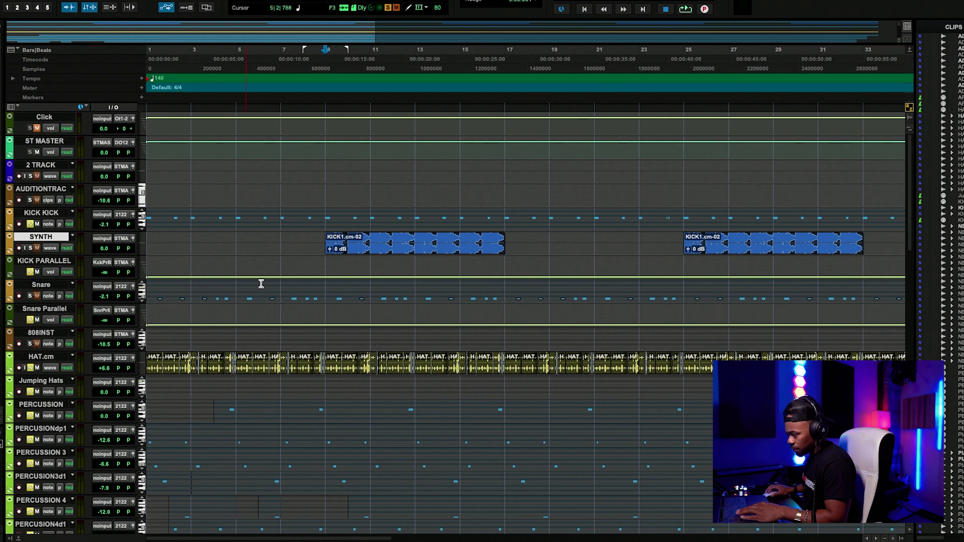
Step: In the Mix window, open the Thermal insert on the DRUM BUS
key(ctrl+equal)
scroll(563, 23, right, 10)
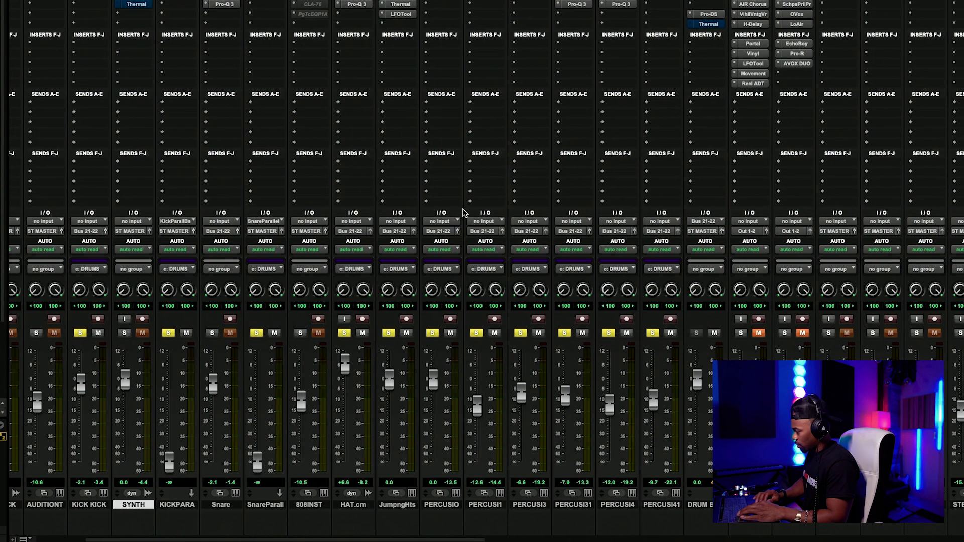
key(ctrl+equal)
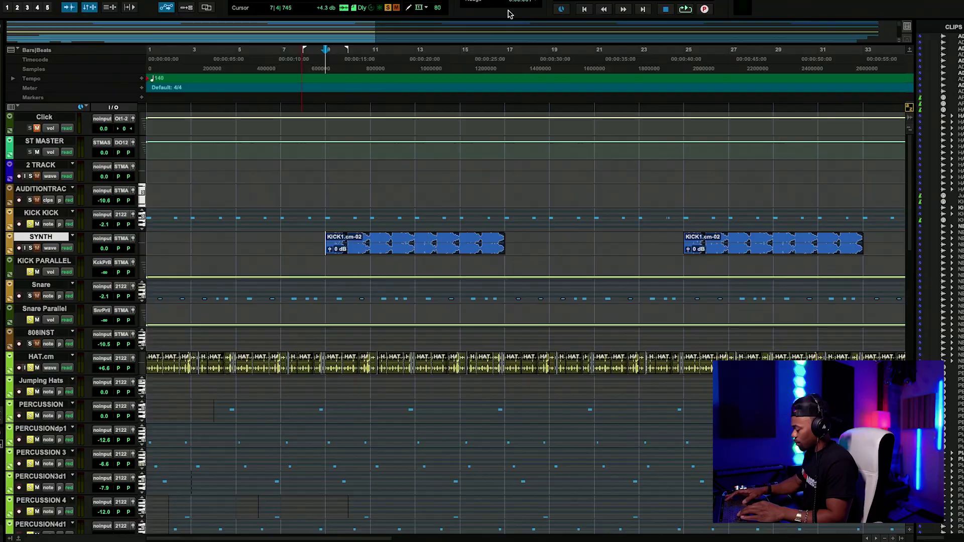
key(ctrl+equal)
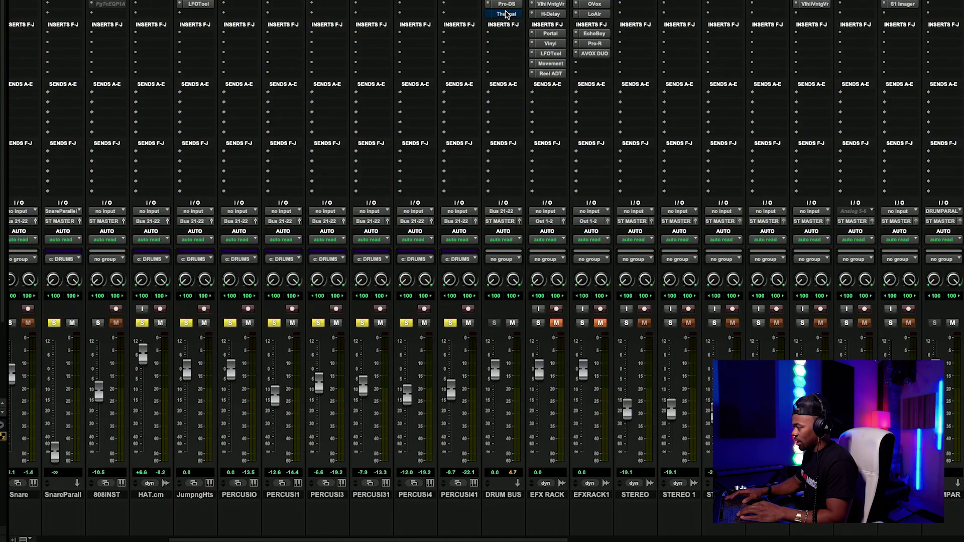
click(506, 14)
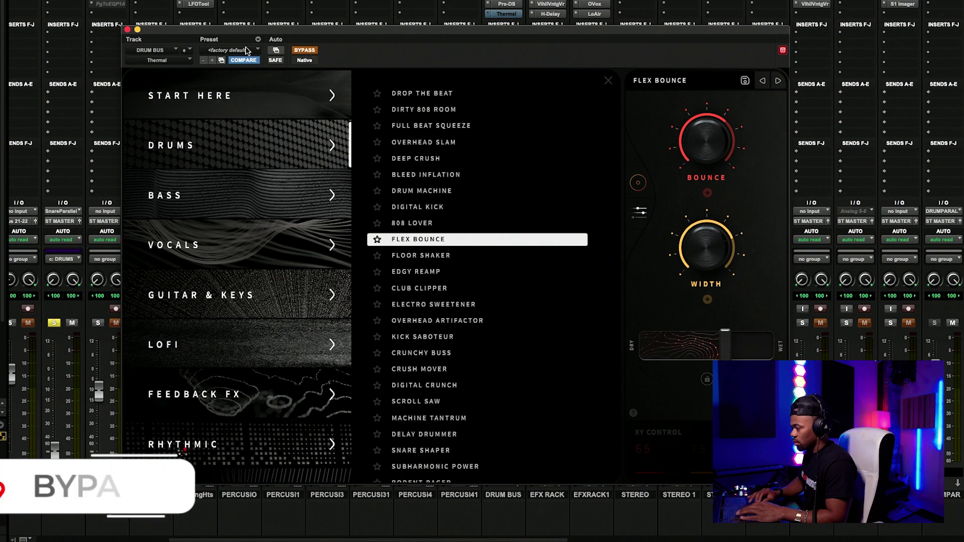
Step: Reposition the plugin over the Edit window and leave the browser to show the Flex Bounce visualizer
drag(164, 27, 316, 26)
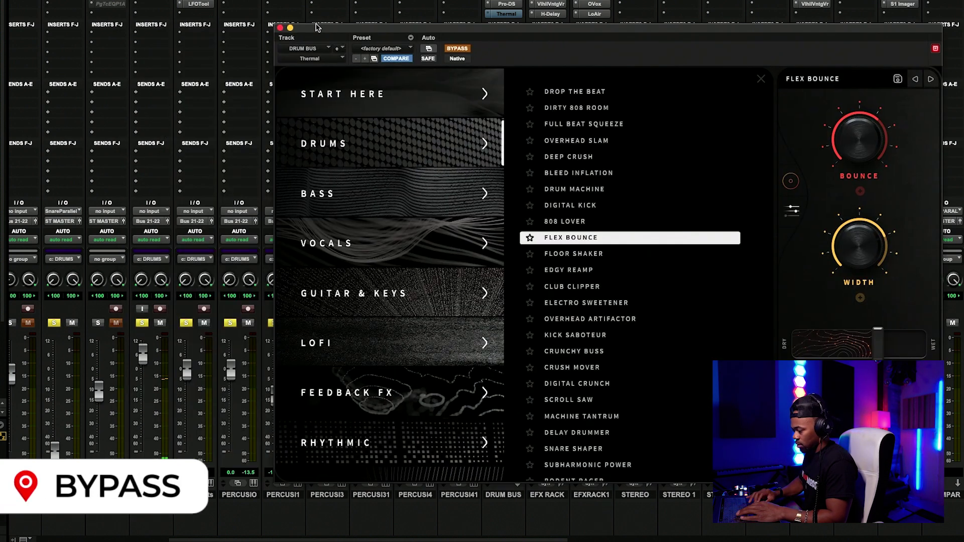
scroll(115, 184, left, 3)
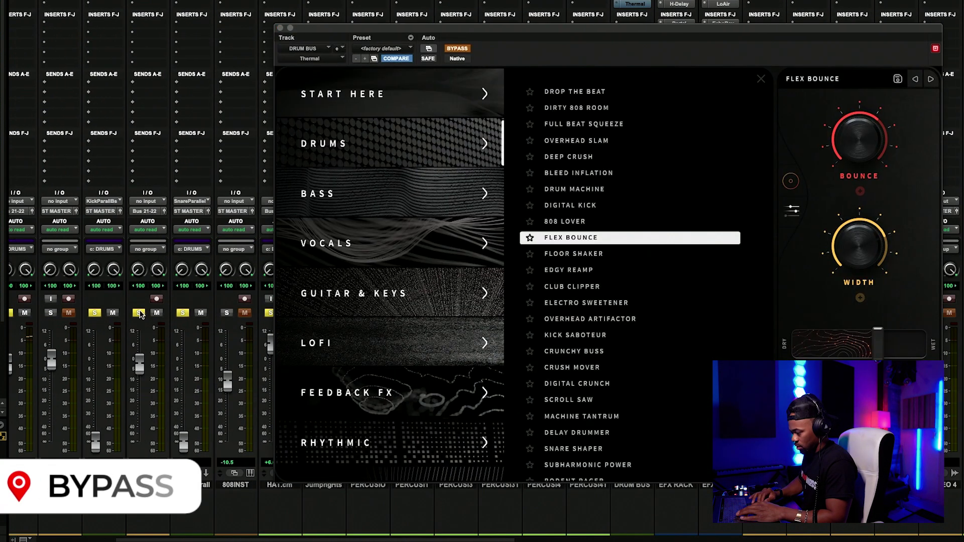
drag(411, 30, 251, 54)
key(super+equal)
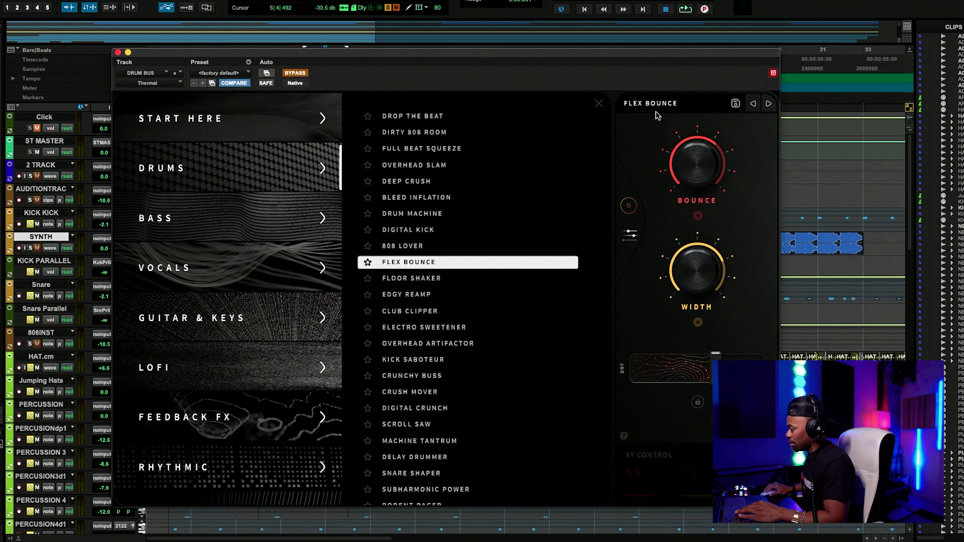
click(627, 211)
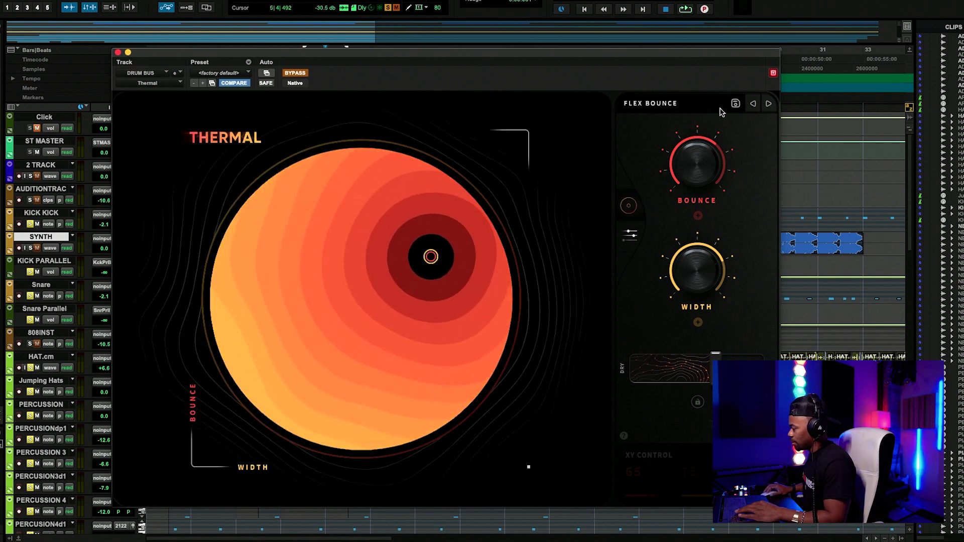
Step: Re-enable Thermal on DRUM BUS and step from Floor Shaker through Overhead Artifactor
click(304, 73)
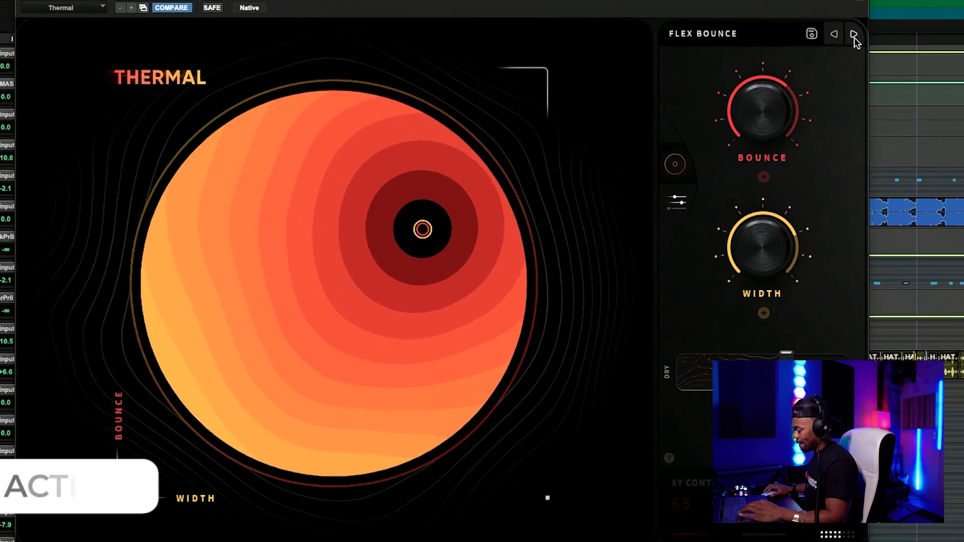
click(768, 104)
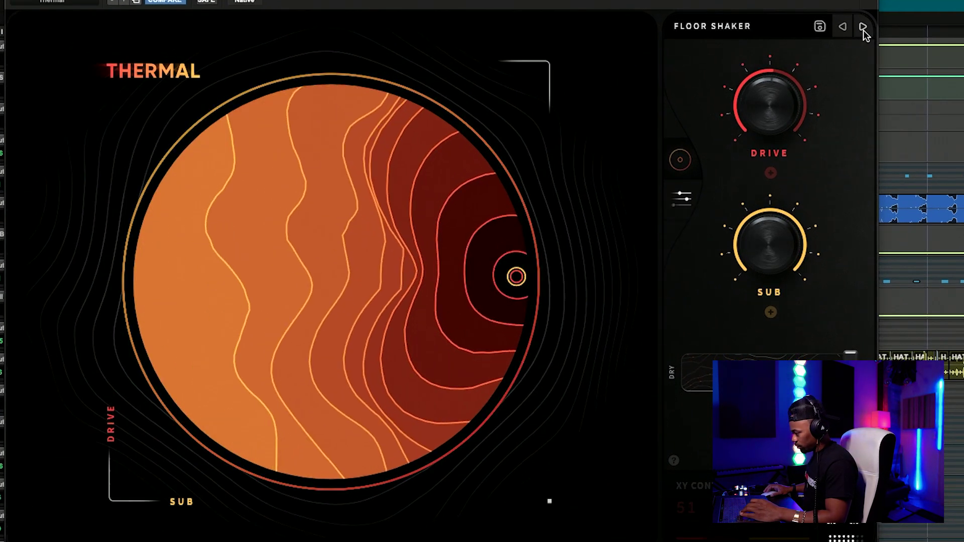
click(863, 28)
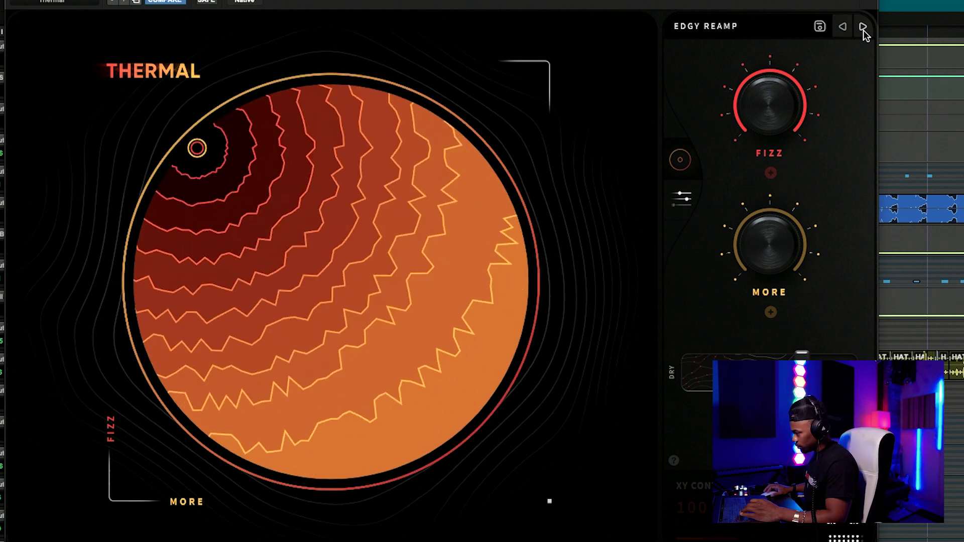
click(862, 28)
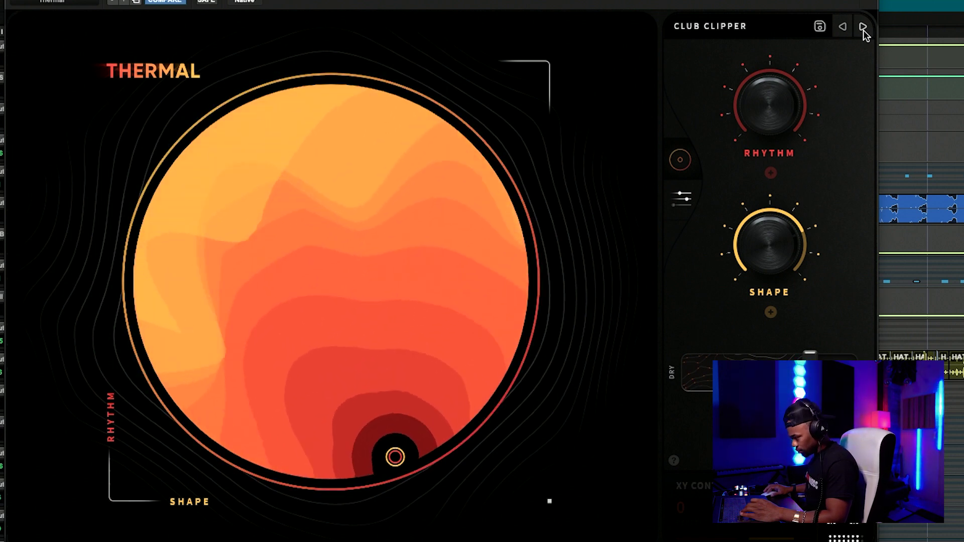
click(863, 28)
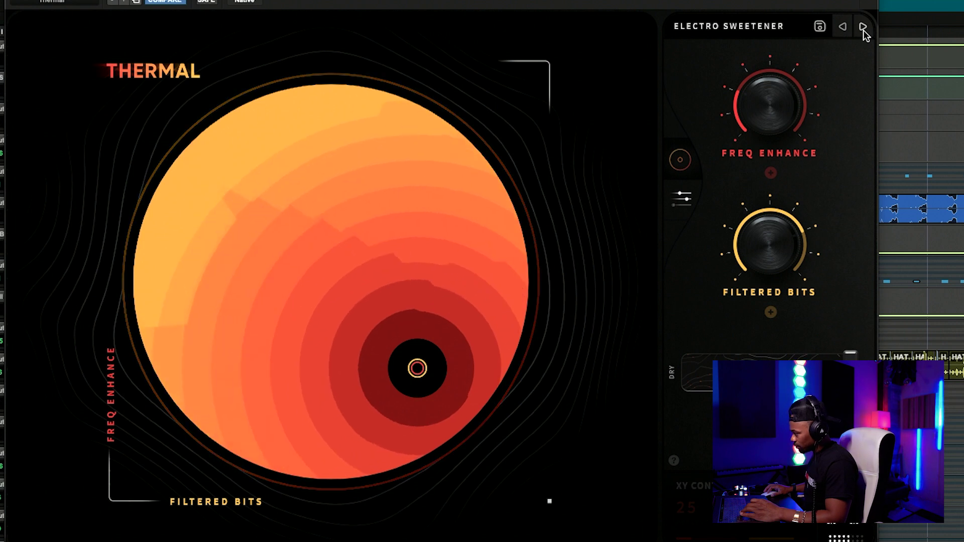
click(863, 28)
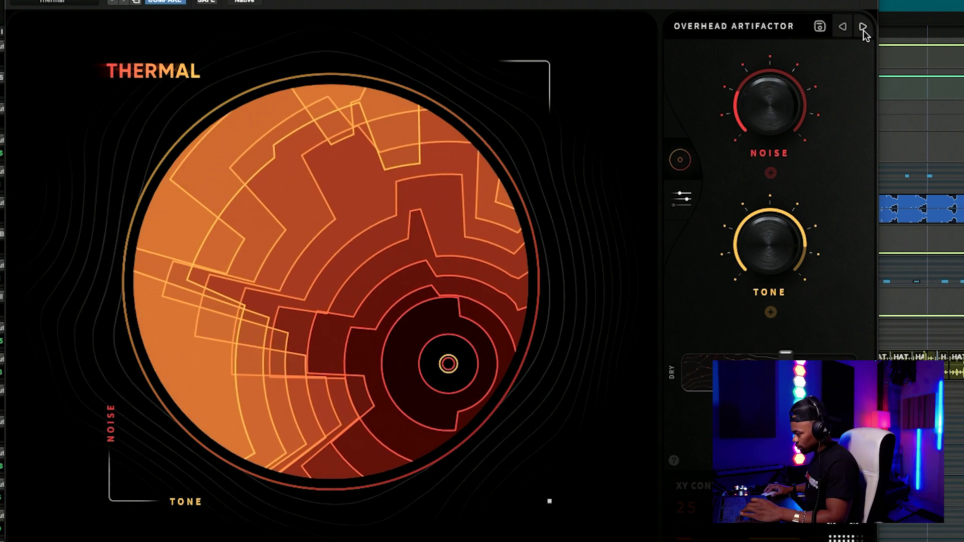
Step: Continue through Kick Saboteur, Crunchy Buss, Crush Mover and Digital Crunch to Scroll Saw, then bypass
click(863, 28)
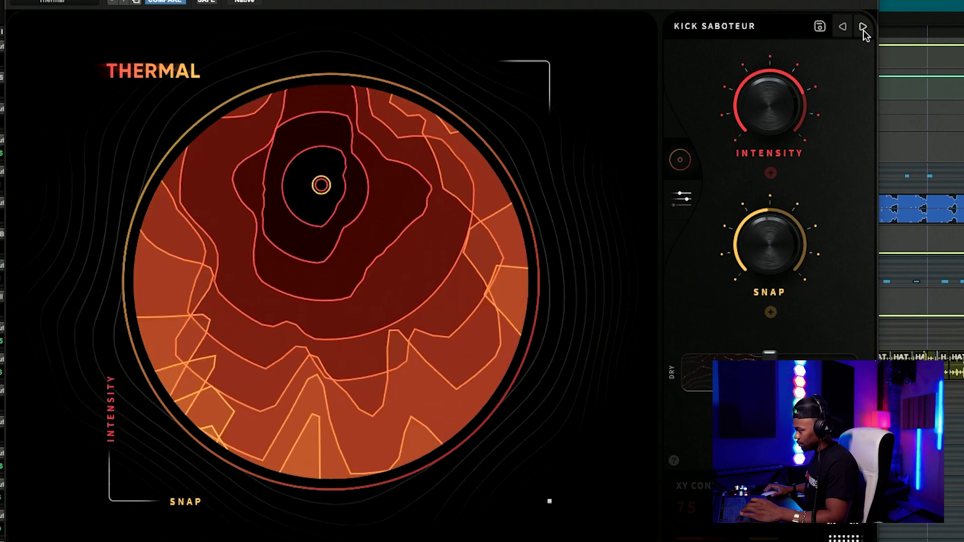
click(863, 28)
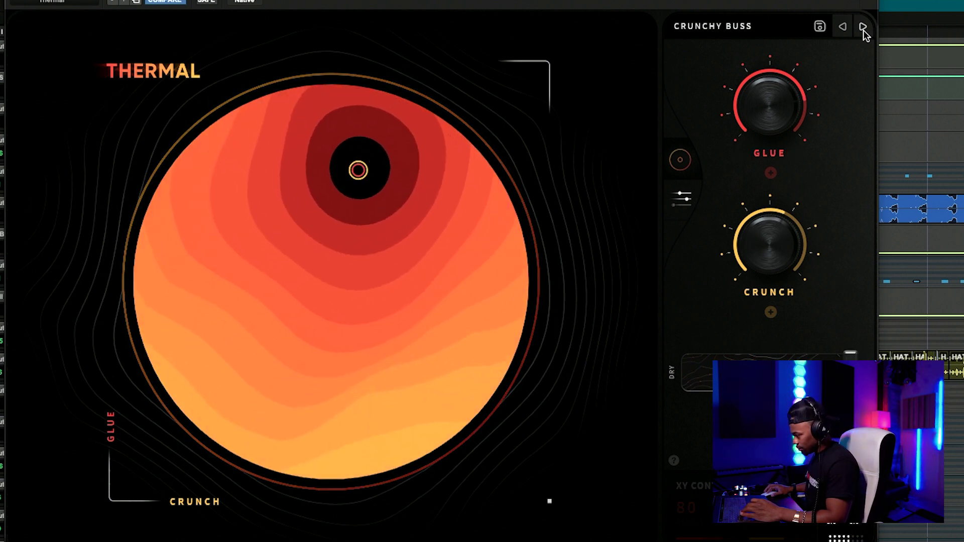
click(863, 28)
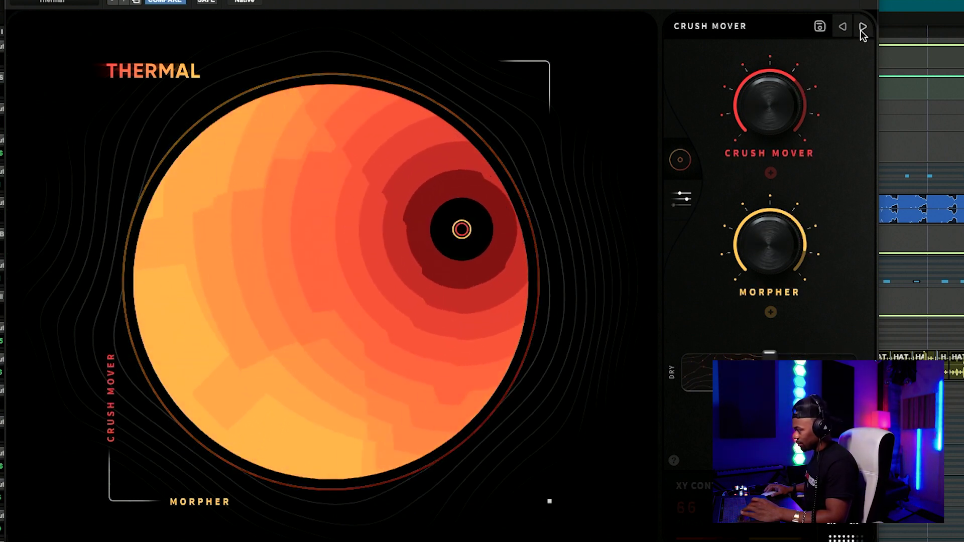
click(862, 28)
click(863, 29)
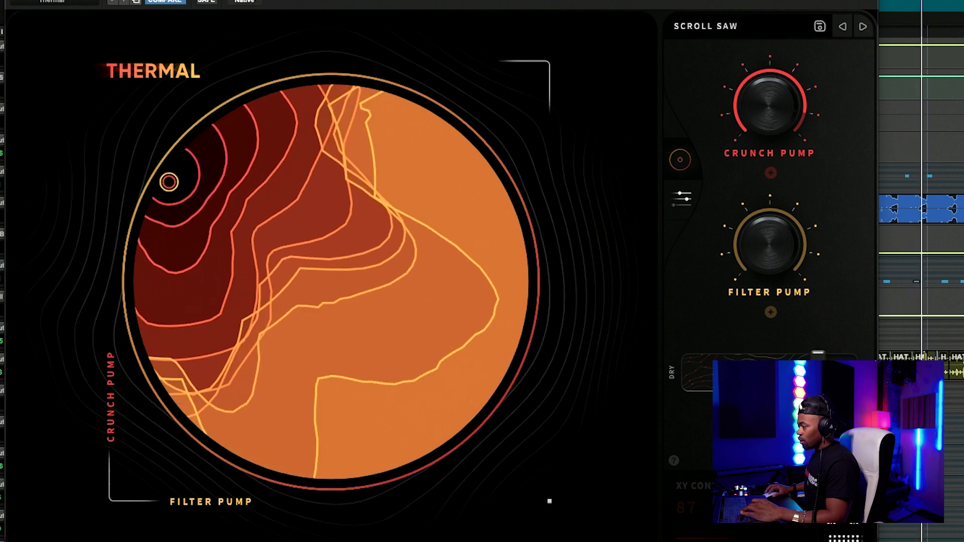
click(279, 37)
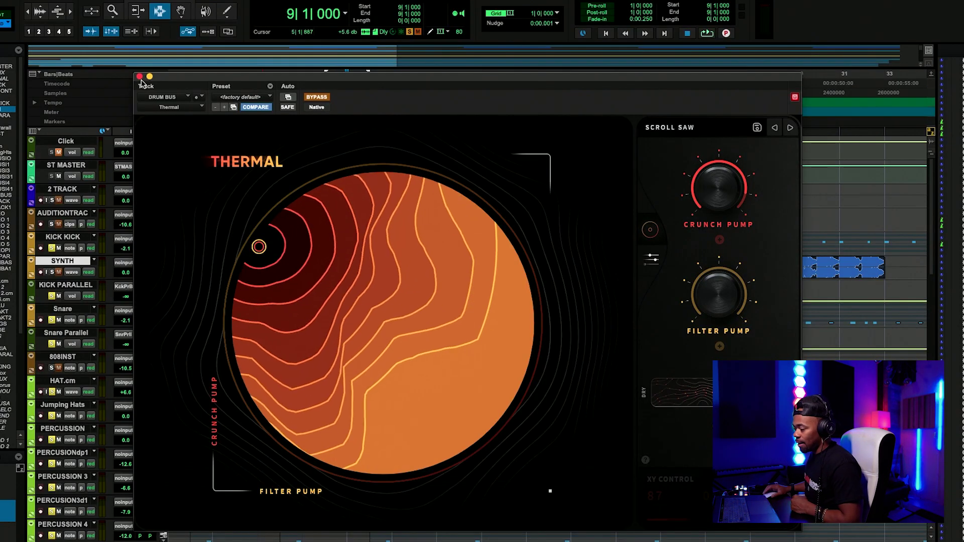
Step: Close the Thermal window and unsolo the Snare track
click(140, 77)
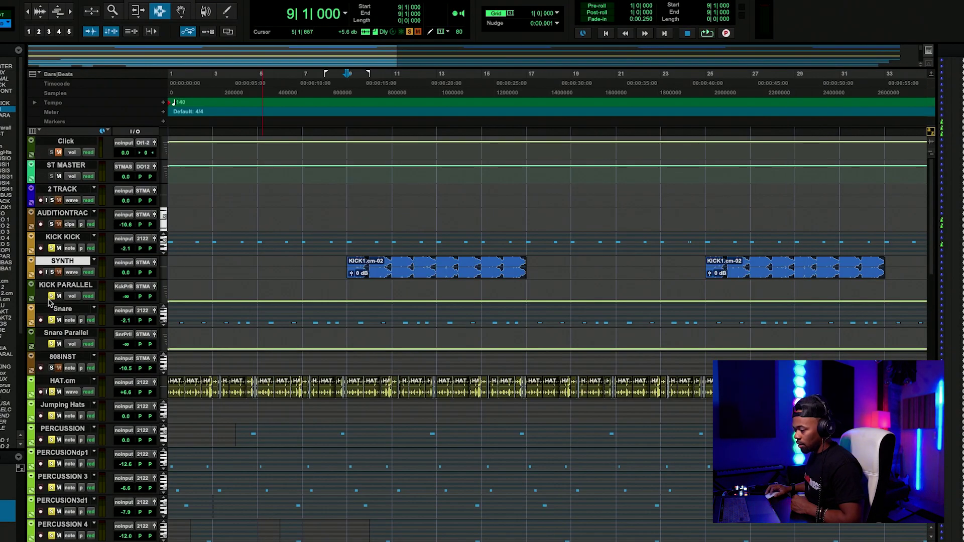
click(53, 320)
scroll(59, 329, down, 10)
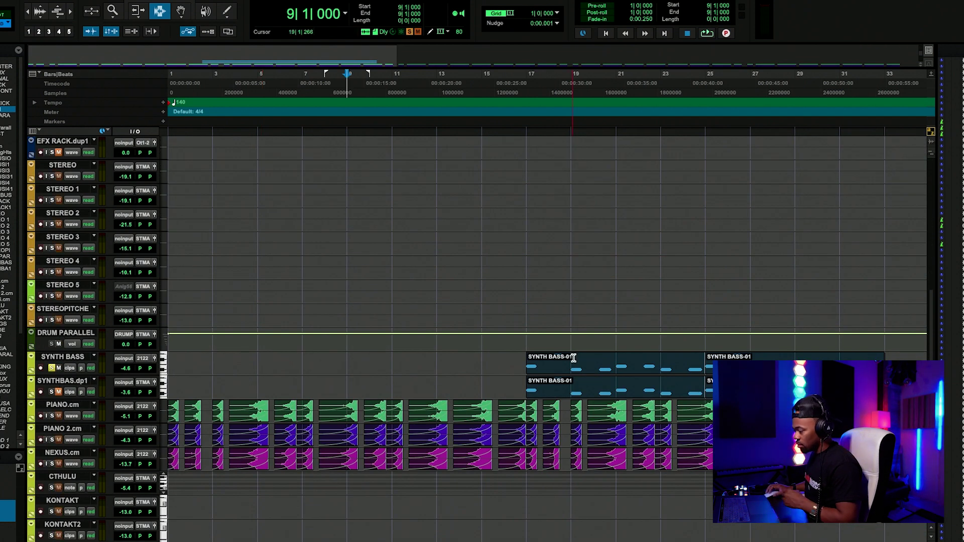
Step: In the Mix window, open Thermal on the Synth Bass strip, then return to the Edit window
key(ctrl+equal)
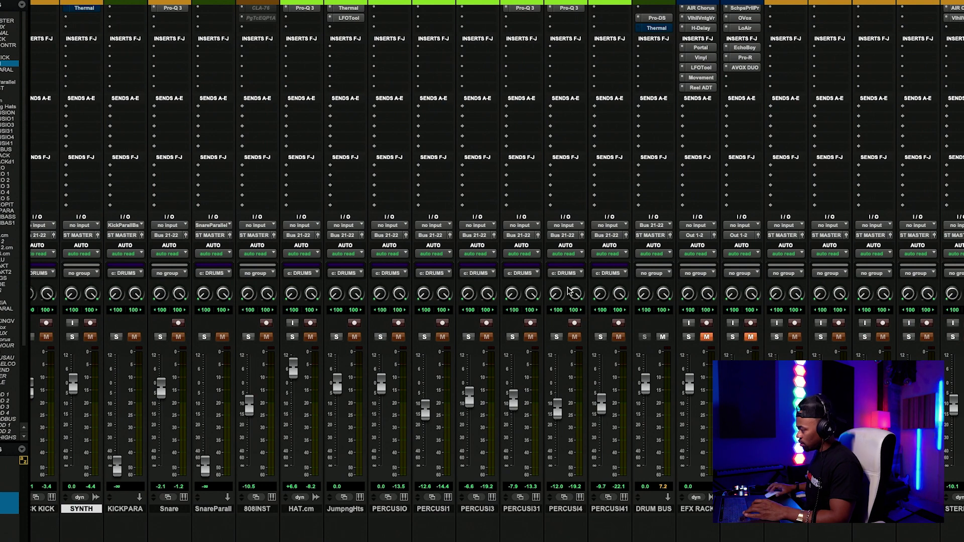
scroll(772, 182, right, 10)
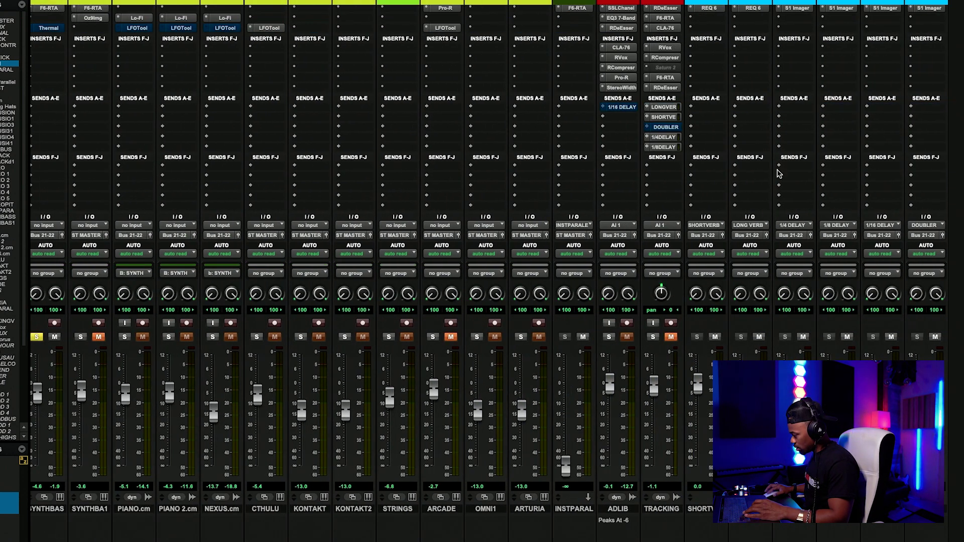
scroll(783, 175, left, 6)
scroll(783, 173, left, 10)
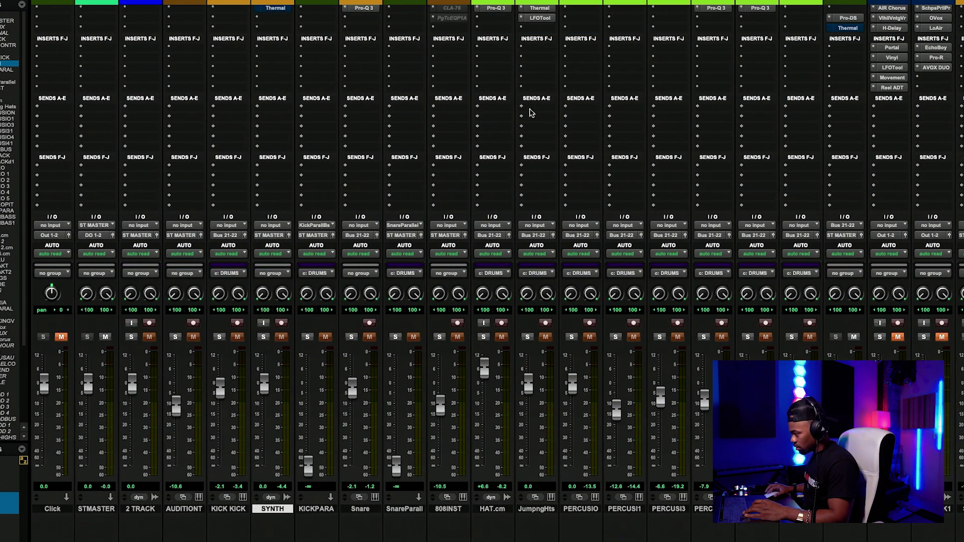
scroll(522, 121, right, 10)
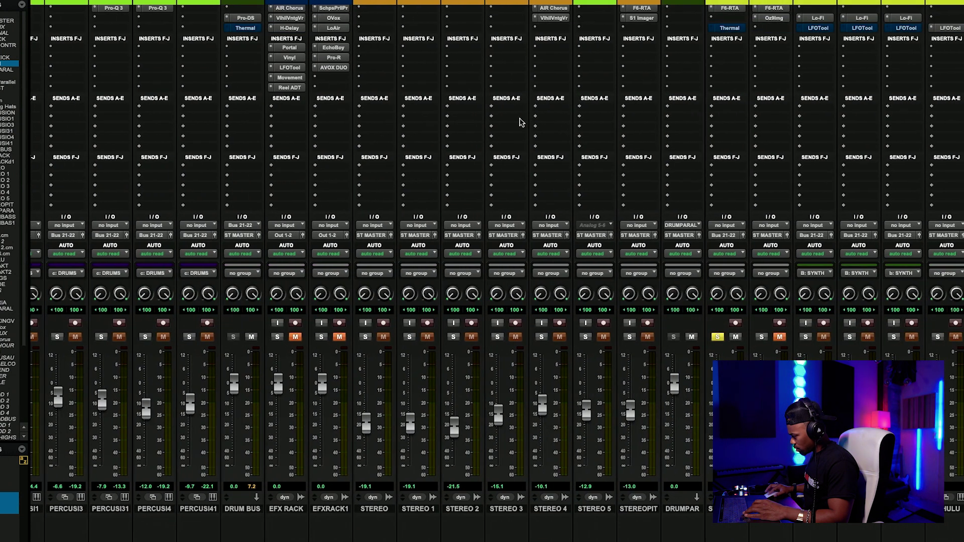
click(728, 28)
key(super+equal)
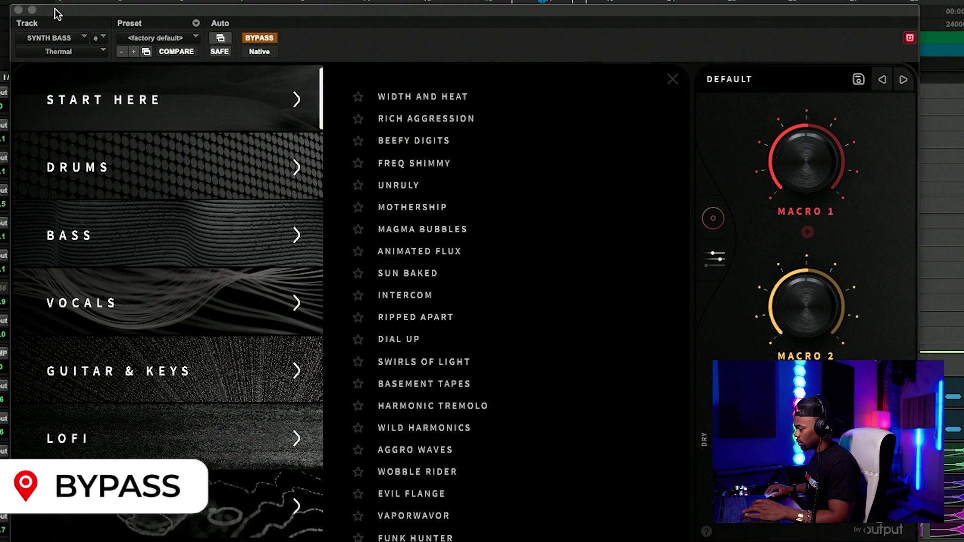
Step: Show the BASS preset category, then turn Thermal on for SYNTH BASS
click(16, 3)
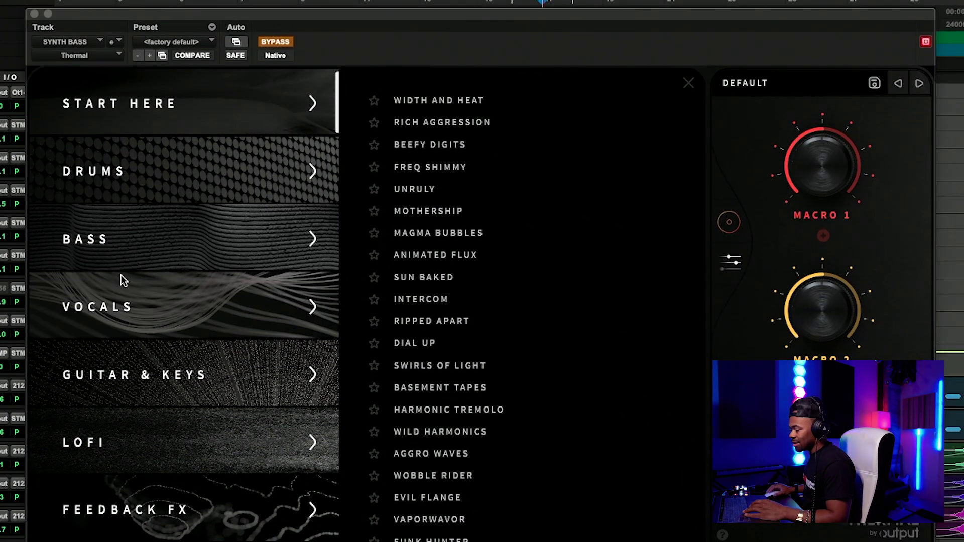
click(133, 251)
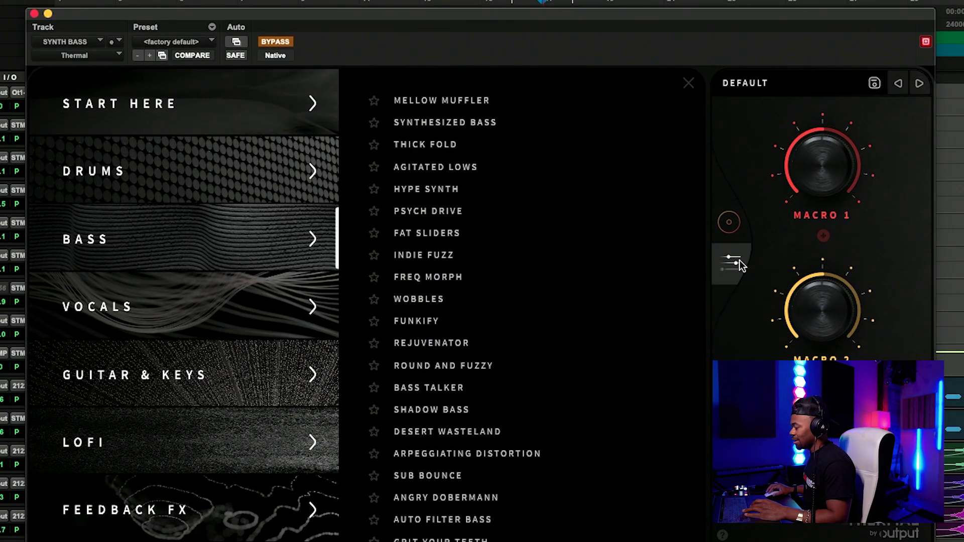
click(728, 222)
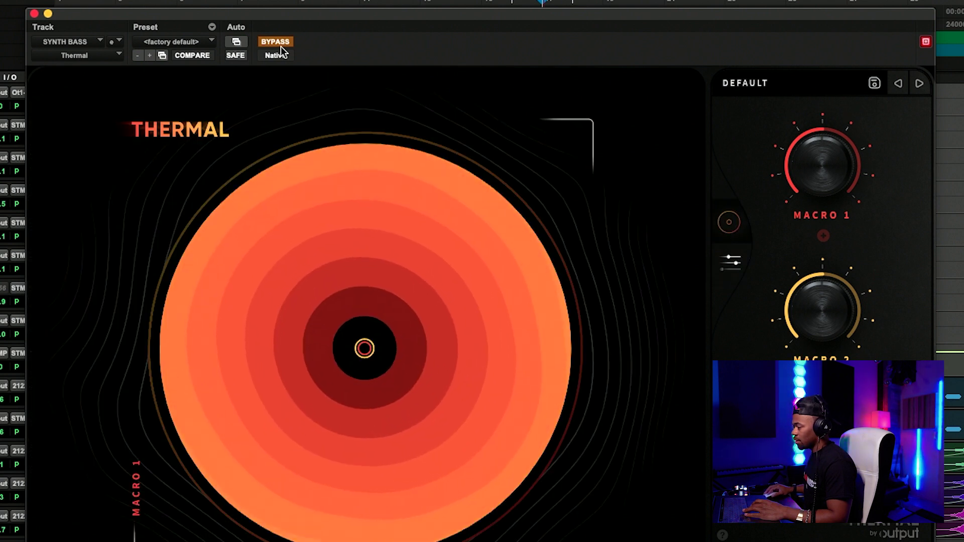
click(280, 44)
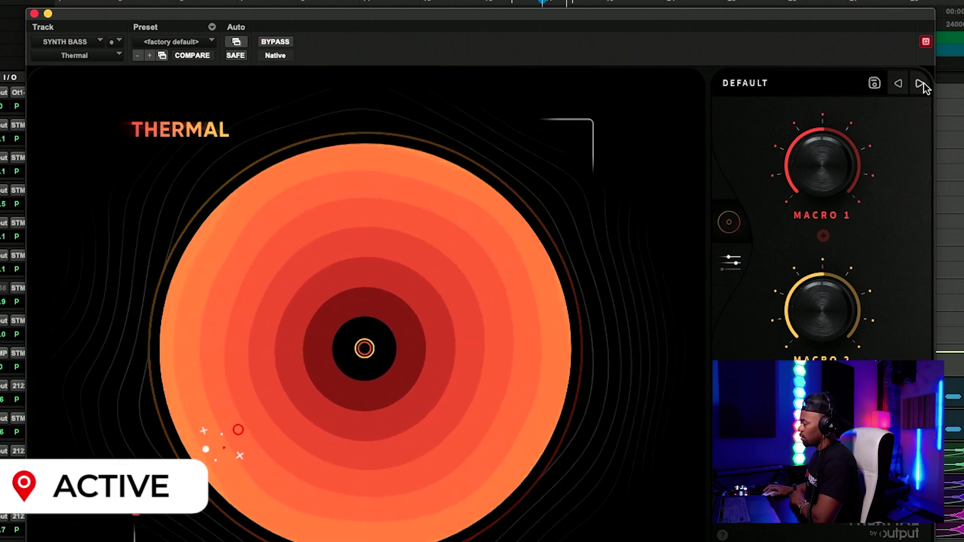
click(731, 261)
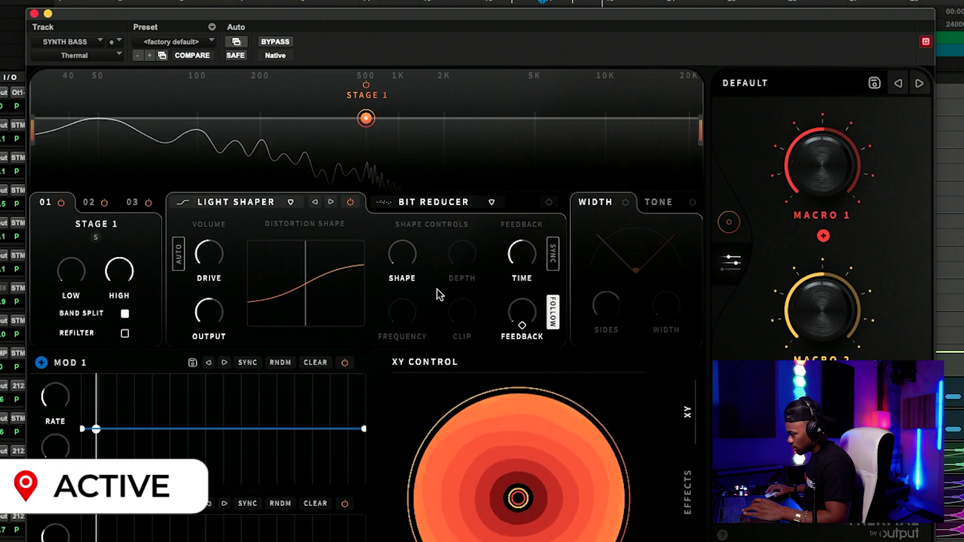
click(729, 222)
Step: Load Mellow Muffler, inspect its stage settings, then advance to Synthesized Bass
click(778, 100)
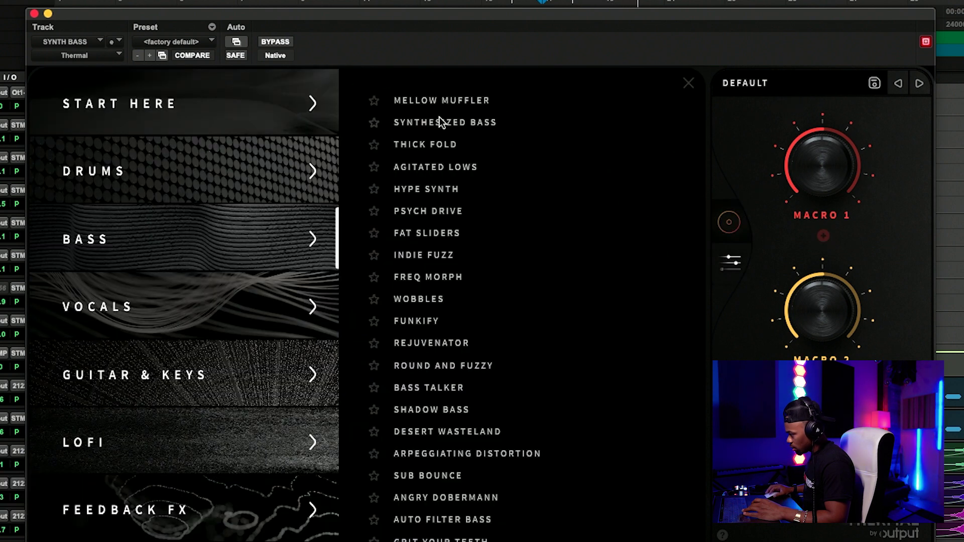
click(448, 103)
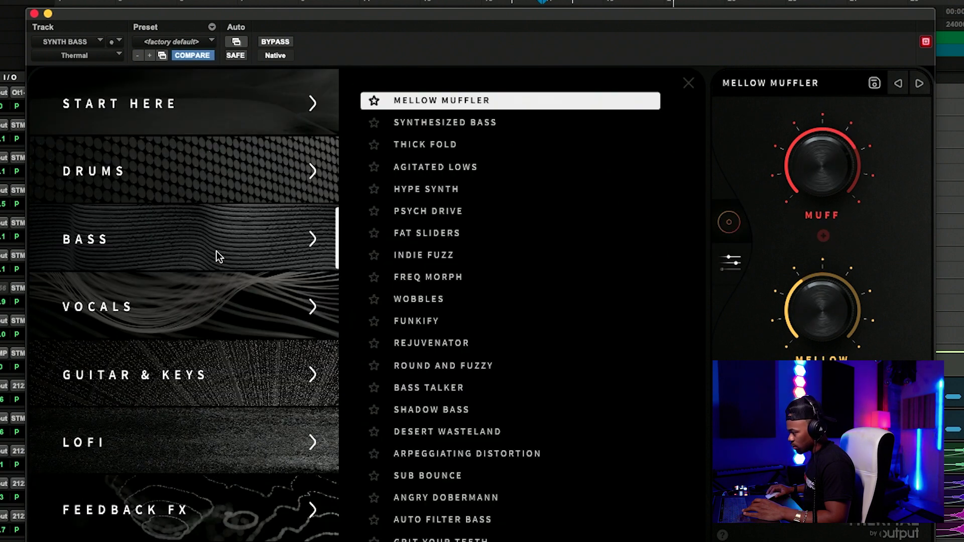
click(731, 261)
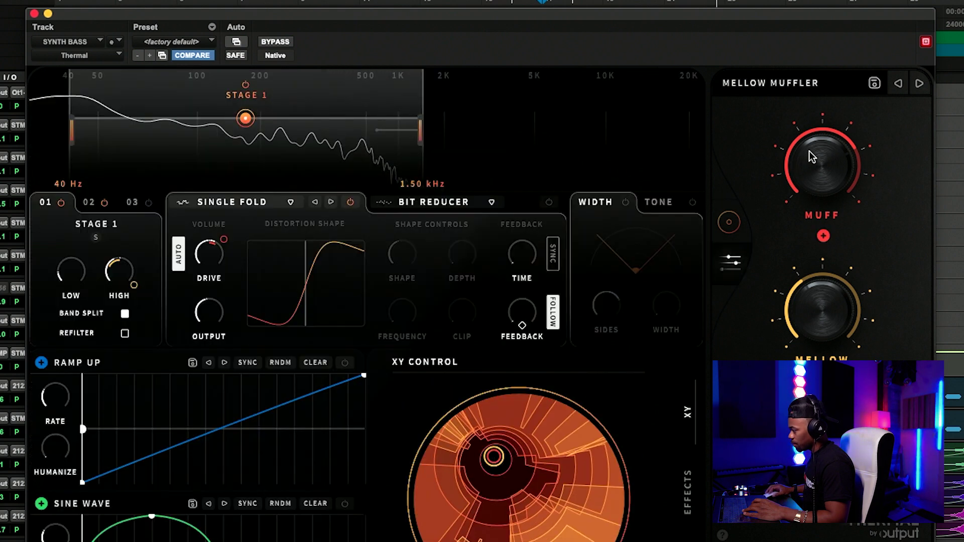
click(733, 214)
click(918, 86)
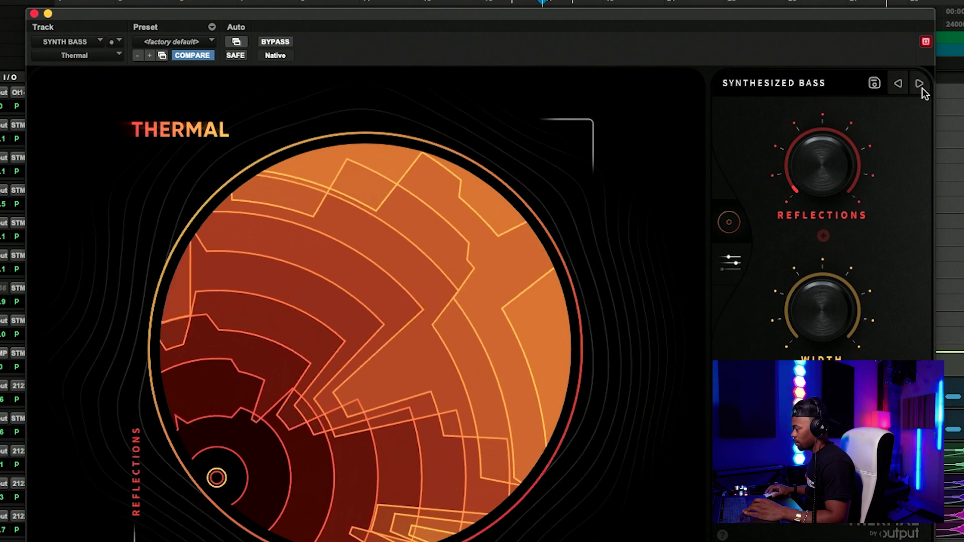
Step: Advance through Thick Fold, Agitated Lows and Hype Synth to Psych Drive
click(921, 87)
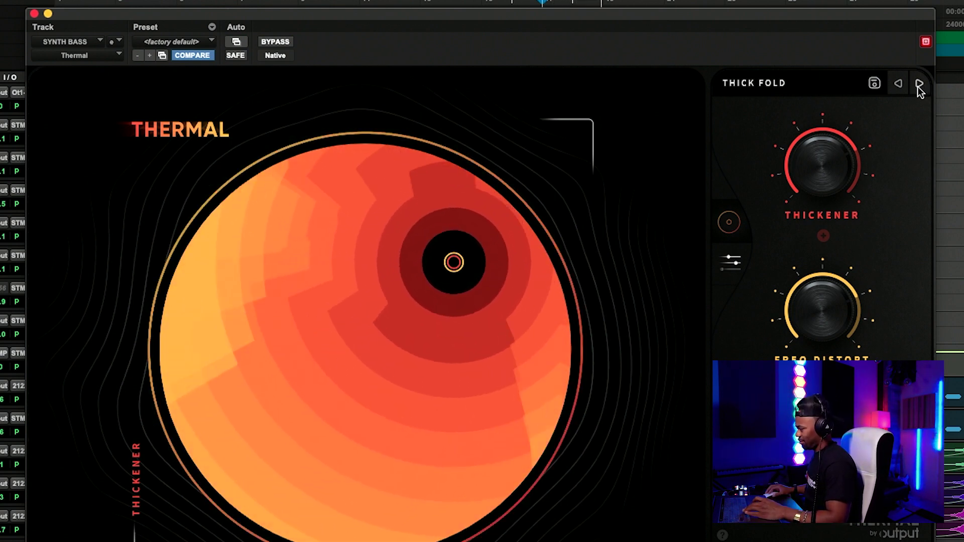
click(918, 84)
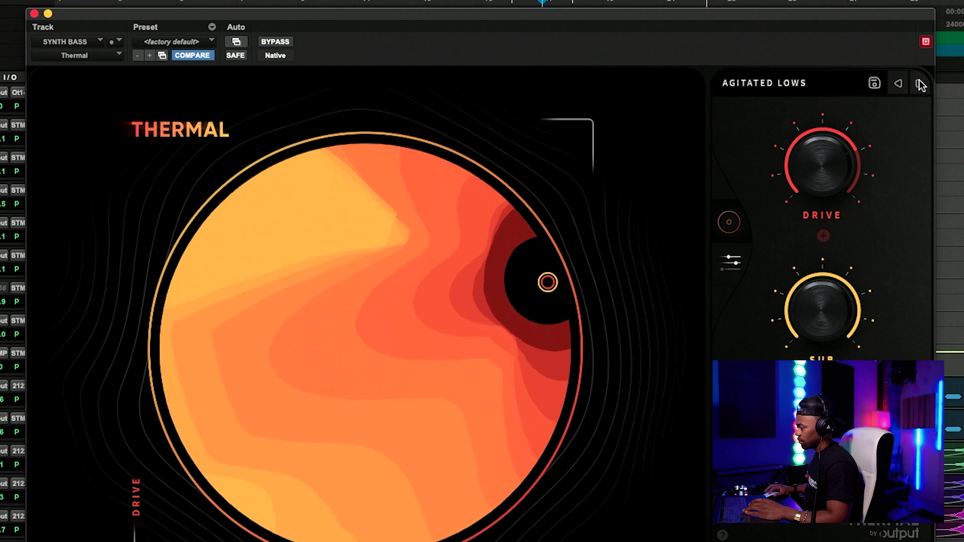
click(919, 85)
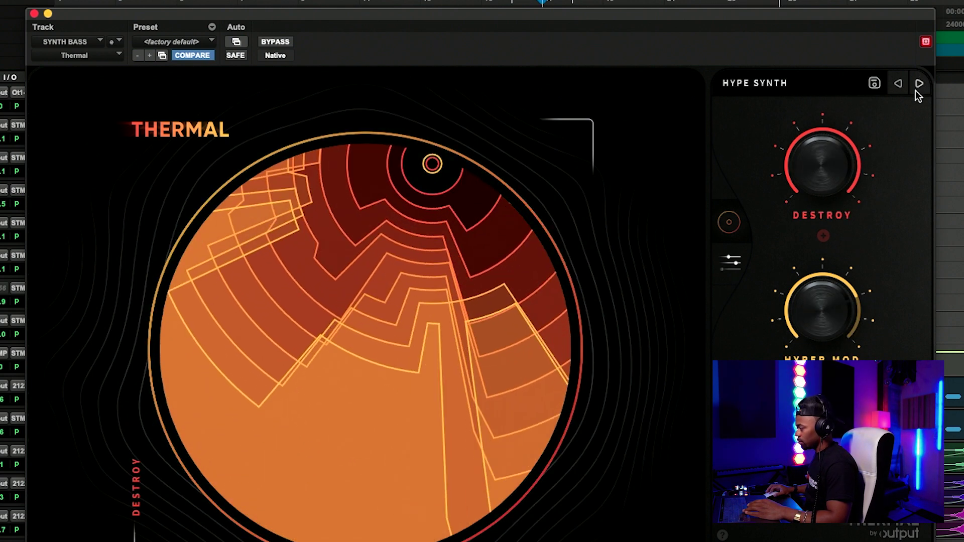
click(917, 88)
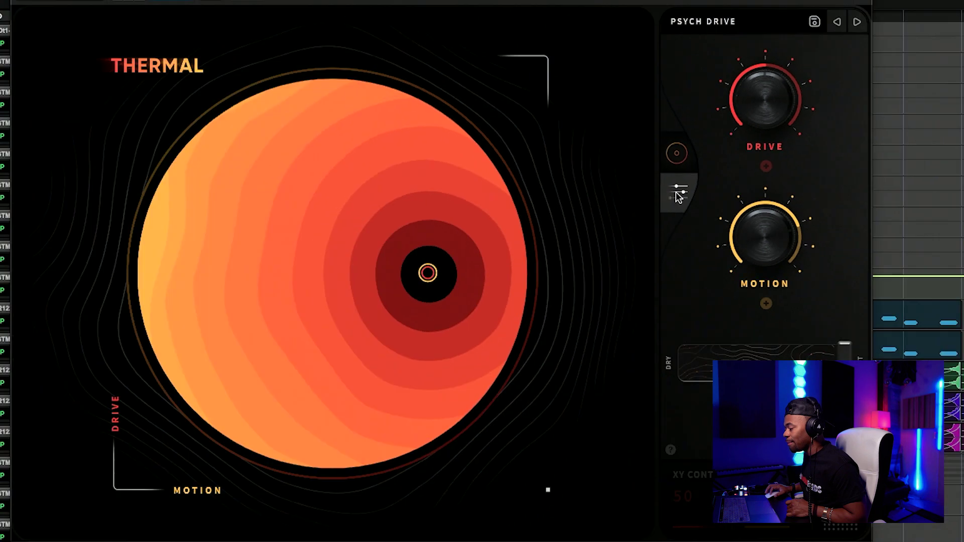
Step: In the Psych Drive editor, widen Stage 1's band from 125 Hz up to 994 Hz
click(496, 198)
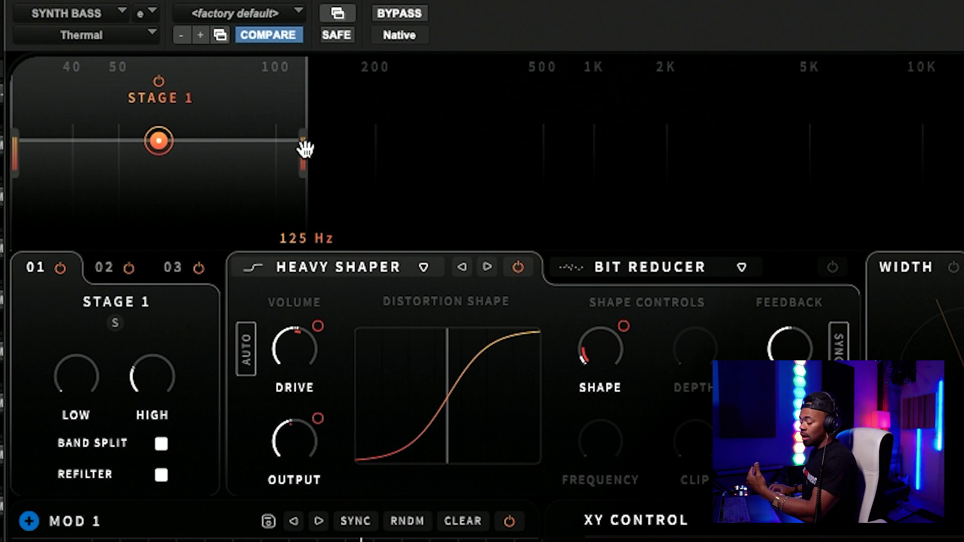
drag(305, 149, 592, 157)
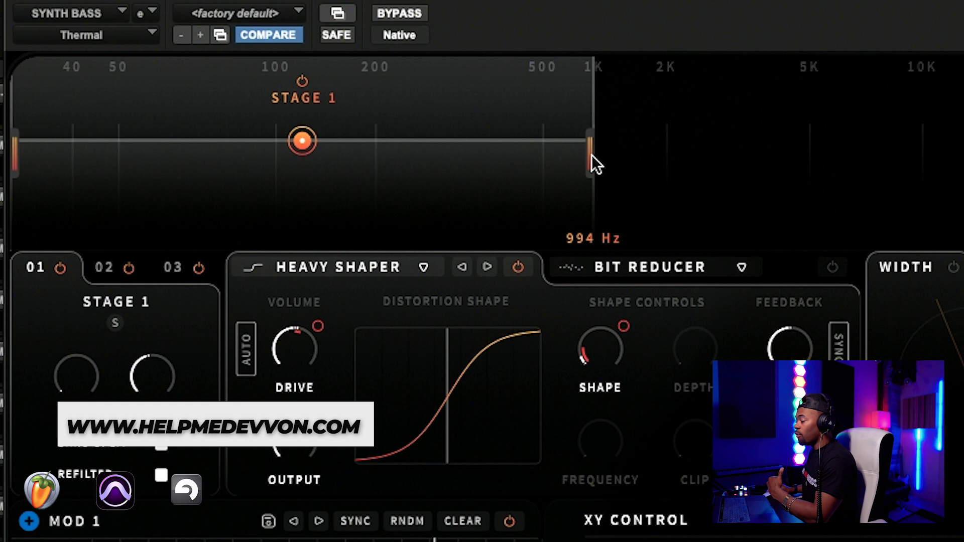
Step: Lower Stage 1's upper limit to 104 Hz, extend Stage 2 to 4.25 kHz, and review Stages 3 and 1
drag(591, 155, 280, 155)
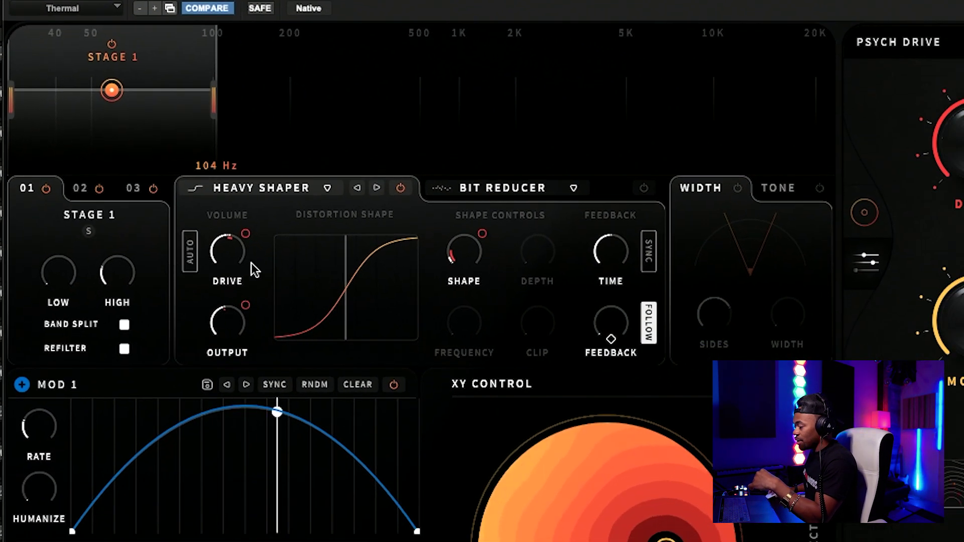
click(80, 188)
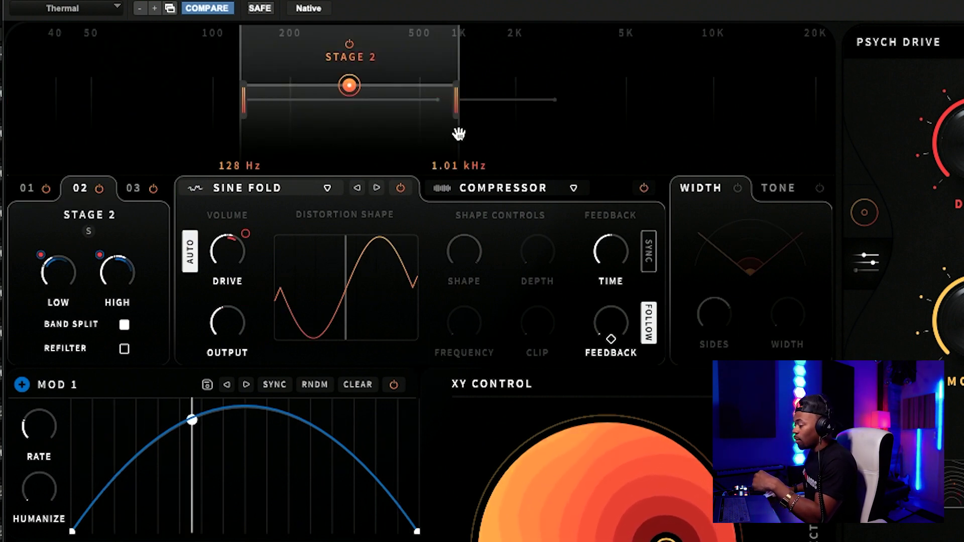
drag(456, 101, 588, 123)
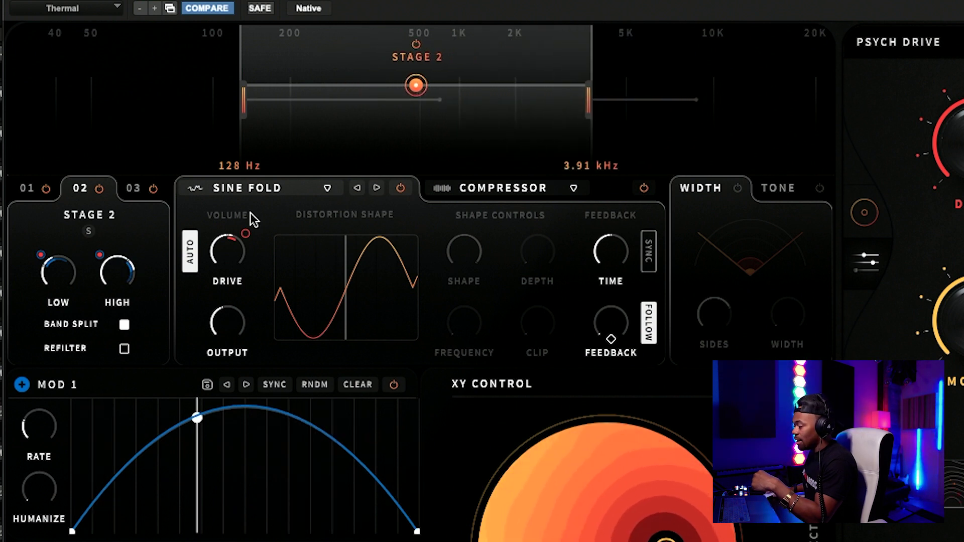
click(134, 189)
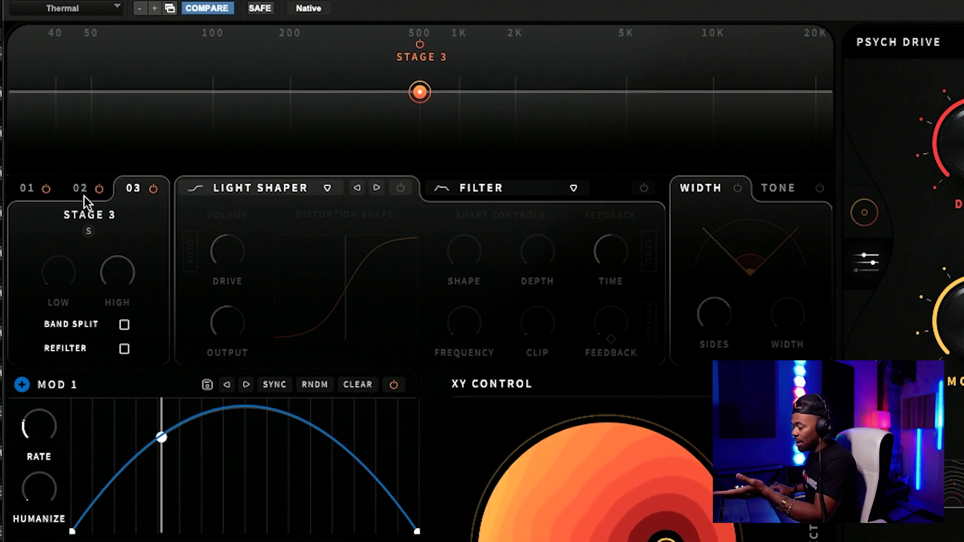
click(30, 189)
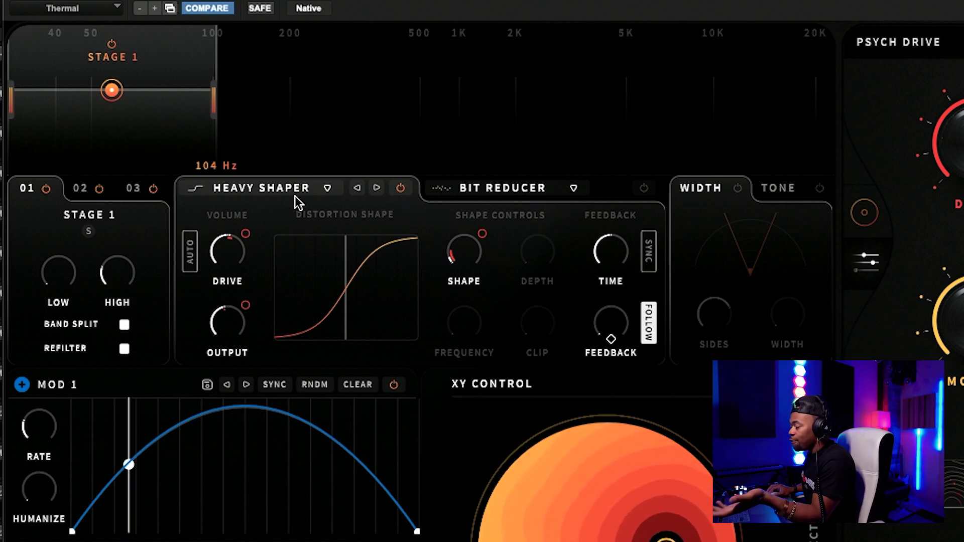
Step: Preview Stage 1's Bit Reducer controls and browse the distortion shapes, keeping Heavy Shaper
click(572, 188)
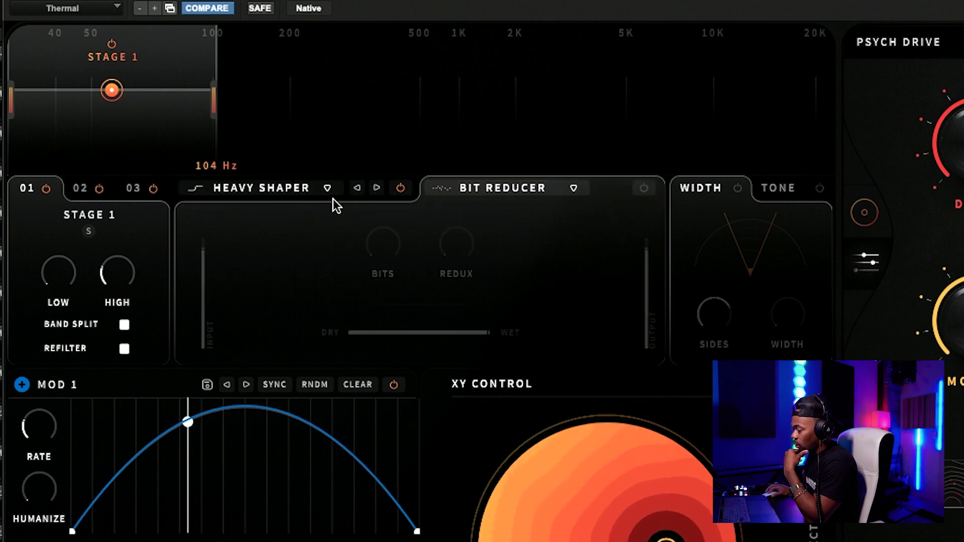
click(297, 193)
click(327, 190)
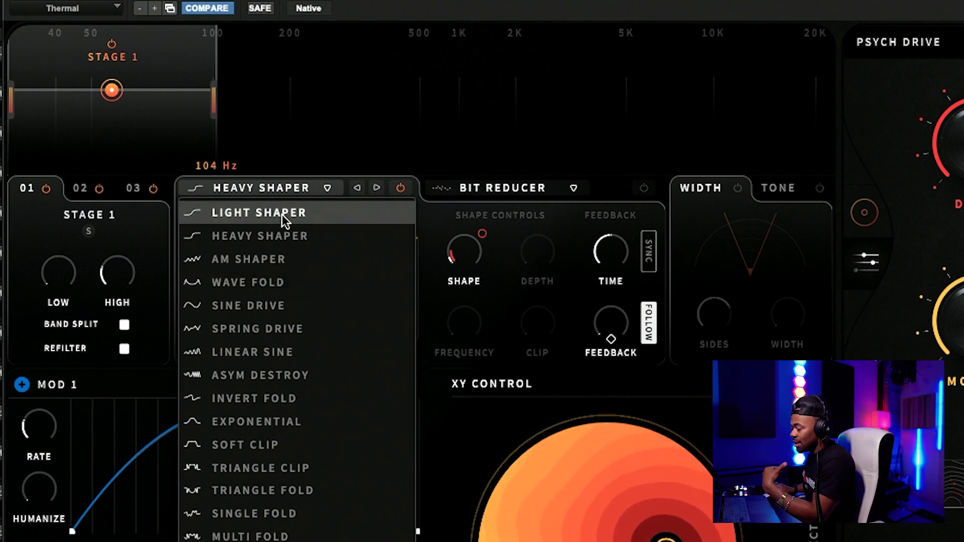
click(627, 188)
Step: Switch on the Bit Reducer, then replace it with a Compressor from the effect list
click(643, 189)
click(577, 190)
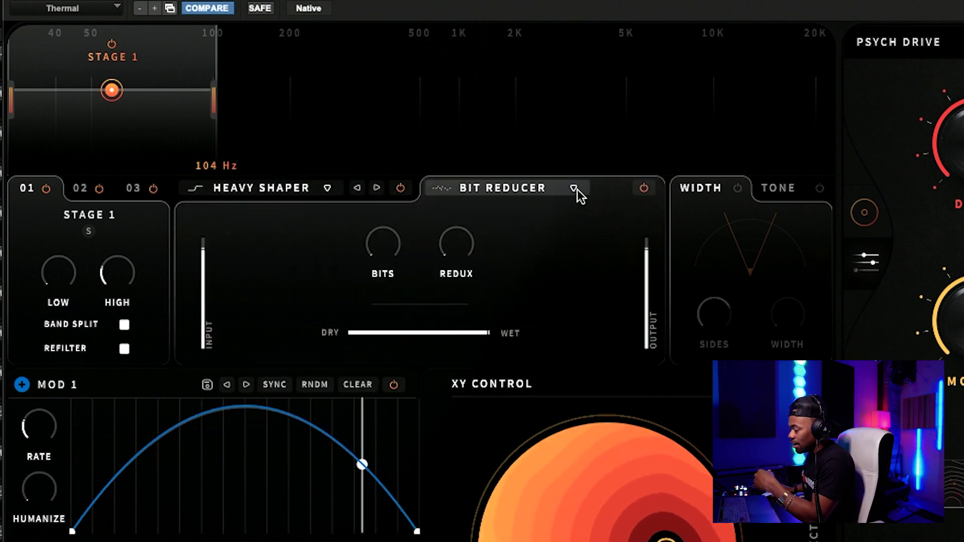
click(578, 189)
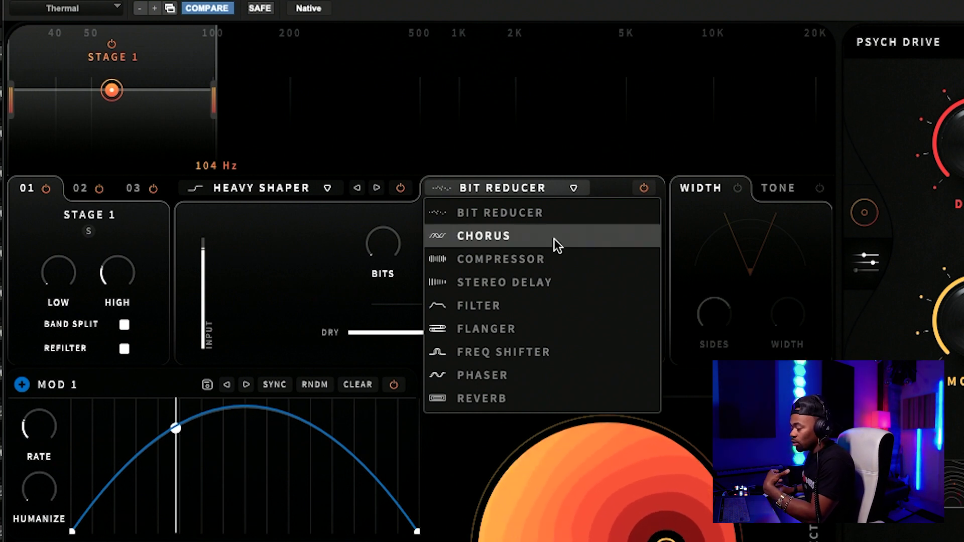
click(329, 189)
click(522, 190)
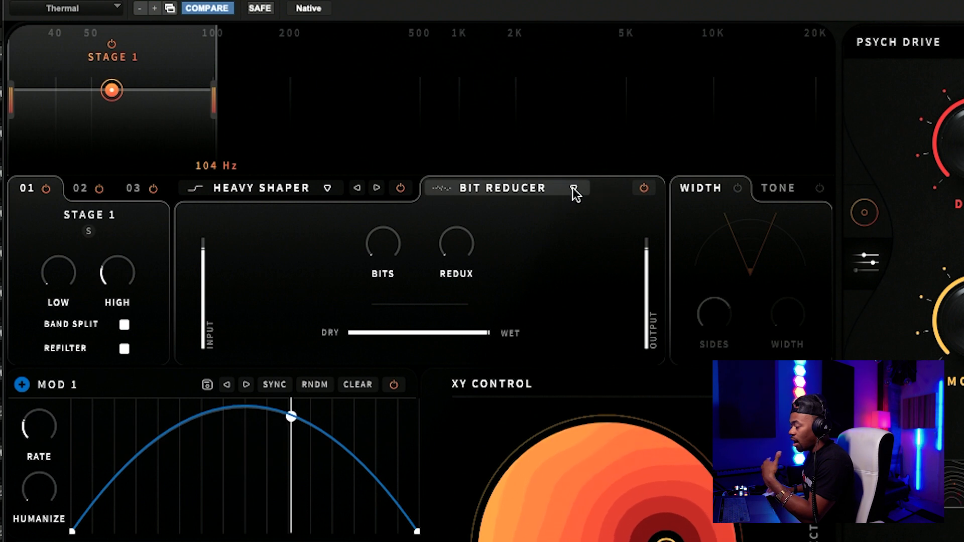
click(575, 187)
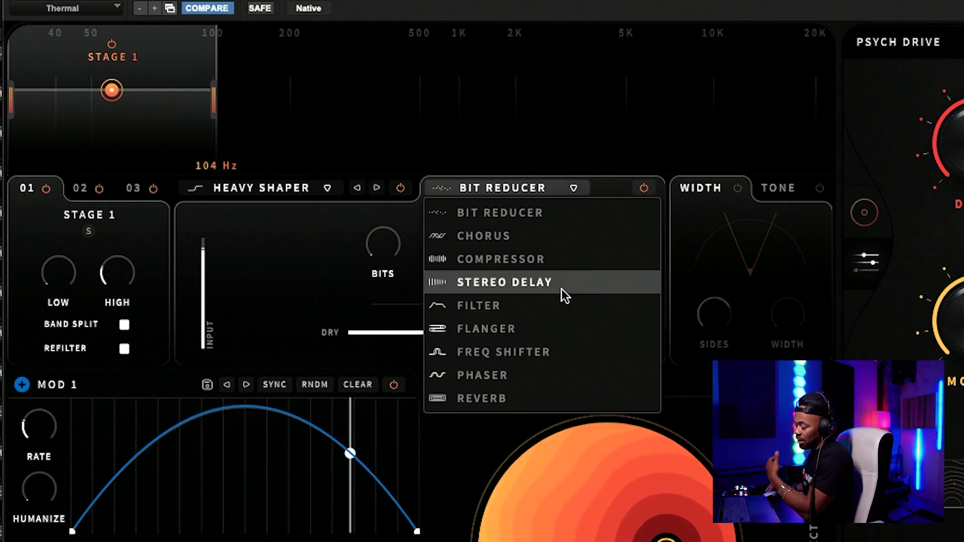
click(520, 261)
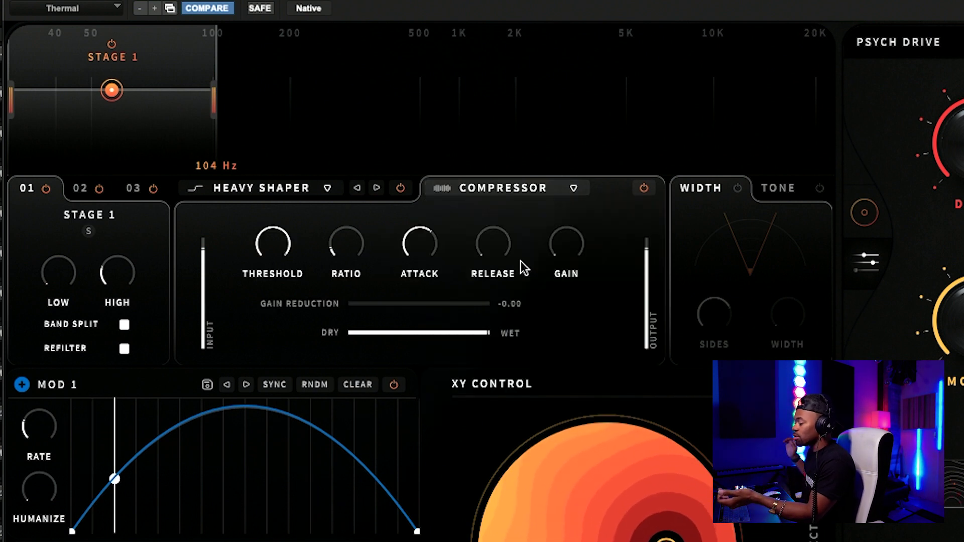
Step: Set Stage 2's band to span from the lowest frequency up to 101 Hz
click(85, 190)
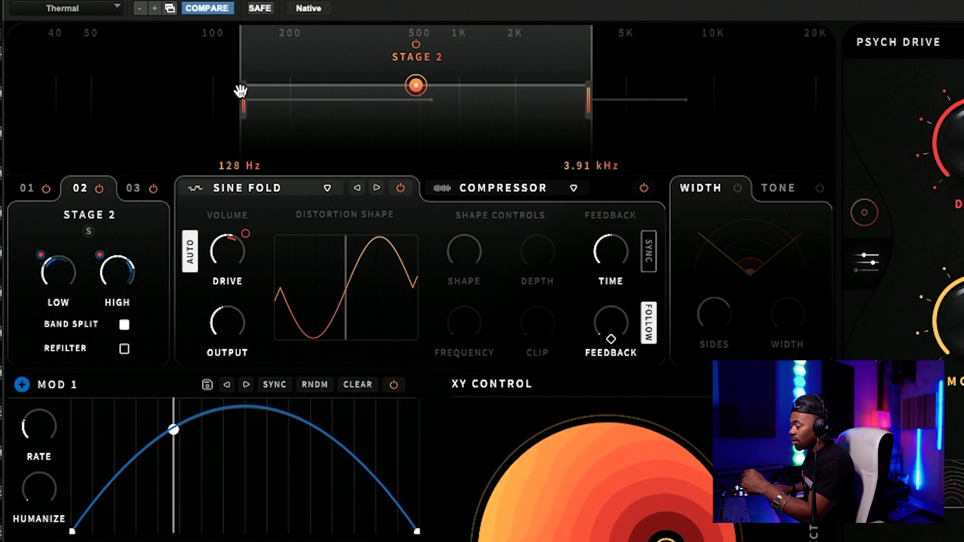
drag(241, 92, 11, 93)
drag(586, 91, 213, 95)
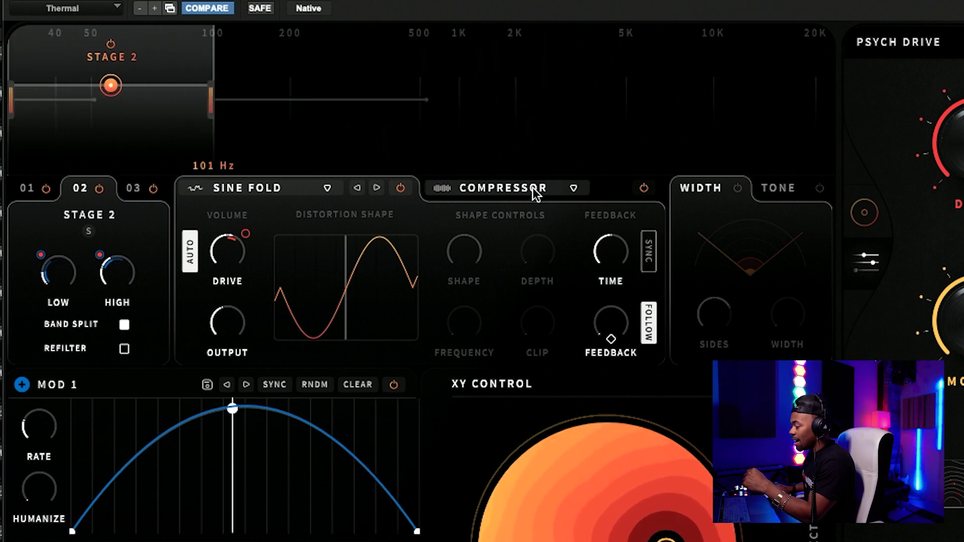
Step: Swap Stage 2's Compressor effect for Chorus
click(560, 188)
click(573, 188)
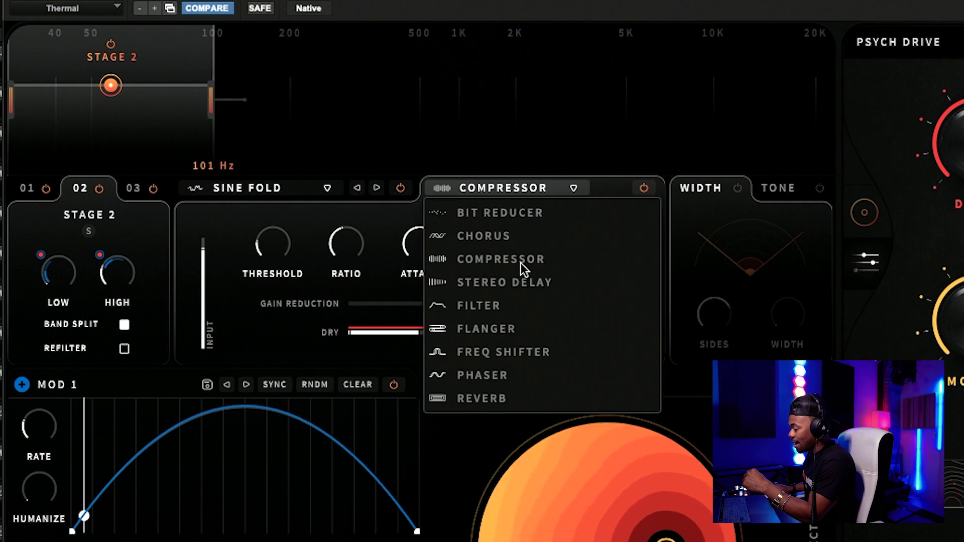
click(522, 241)
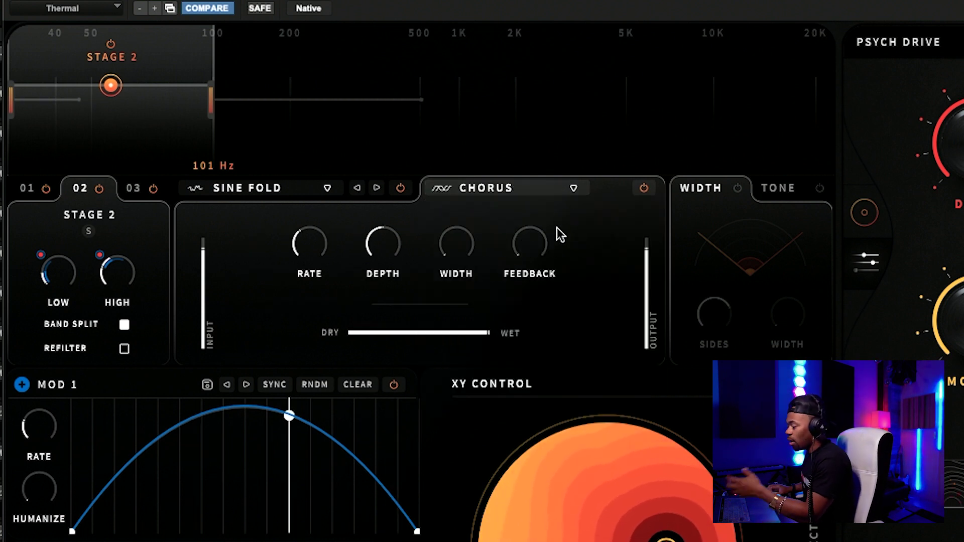
mouse_move(408, 249)
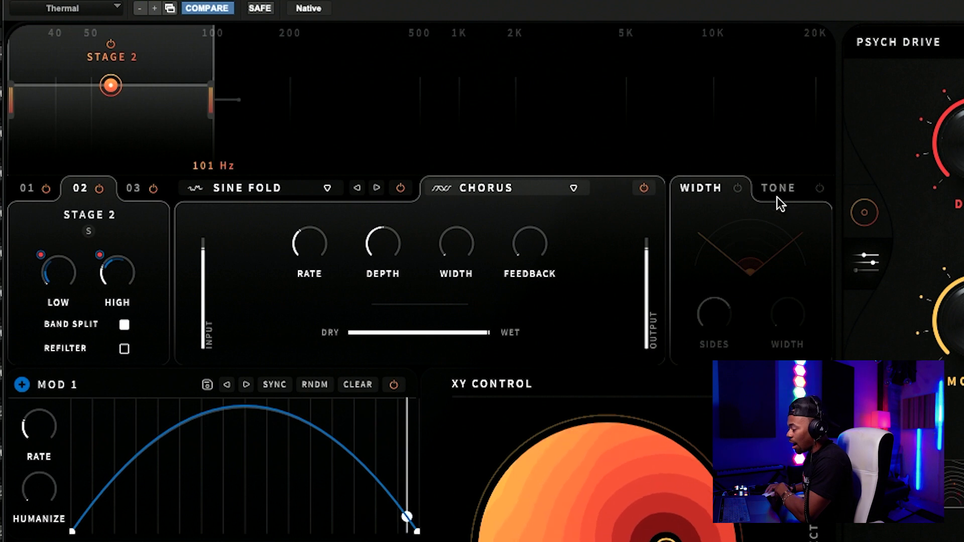
Step: Enable Stage 2's width processing with Sides at about 5 dB and Width at 40 %
click(737, 188)
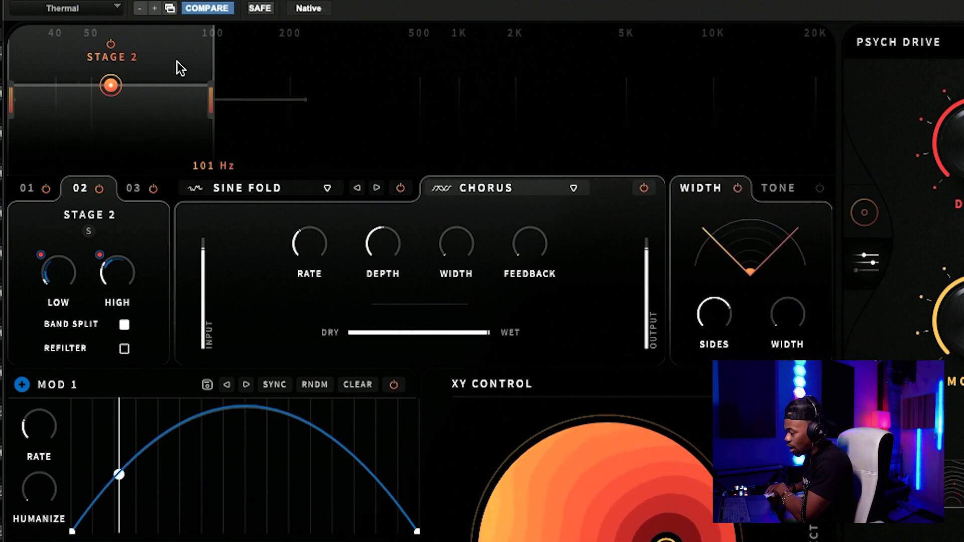
mouse_move(720, 319)
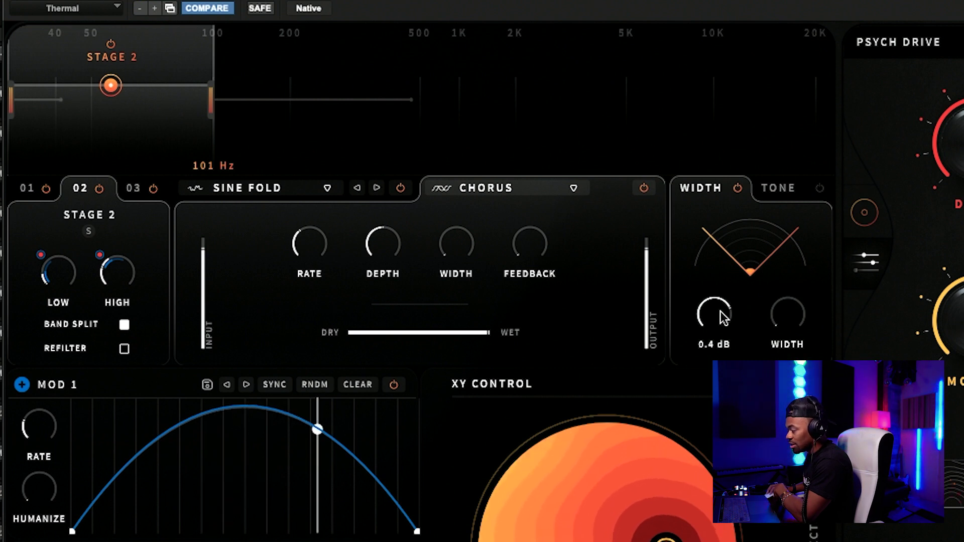
drag(723, 317, 727, 308)
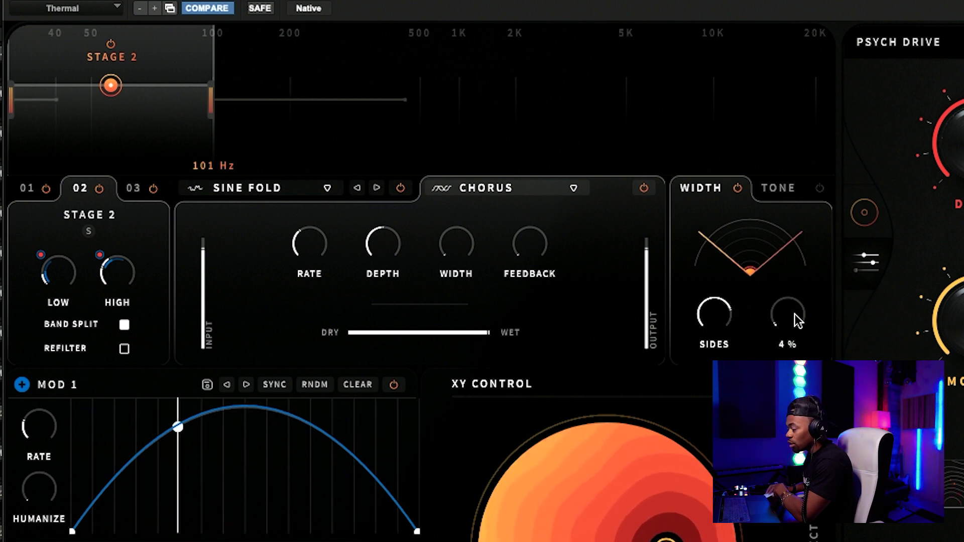
mouse_move(795, 315)
mouse_down()
mouse_move(823, 248)
mouse_move(839, 247)
mouse_move(833, 264)
mouse_move(849, 222)
mouse_move(853, 392)
mouse_up()
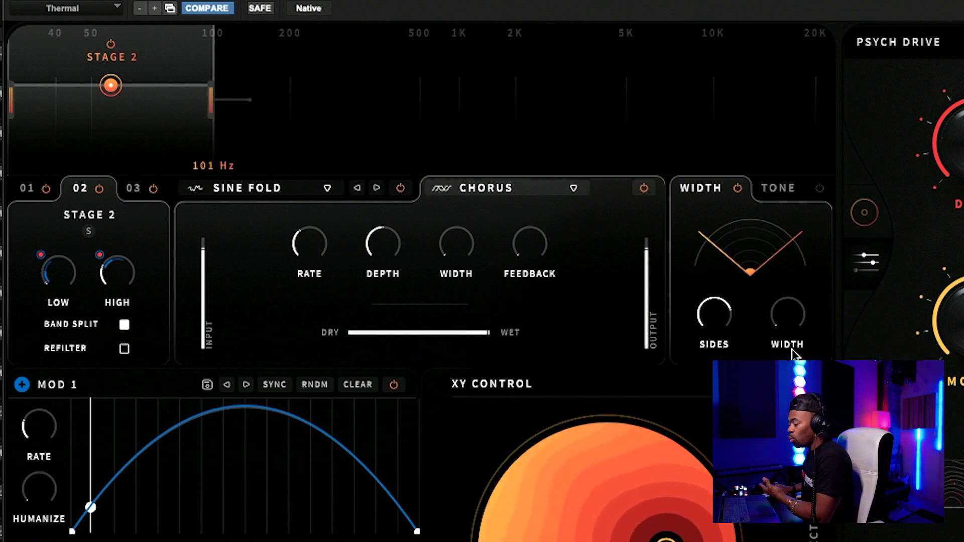
mouse_move(709, 342)
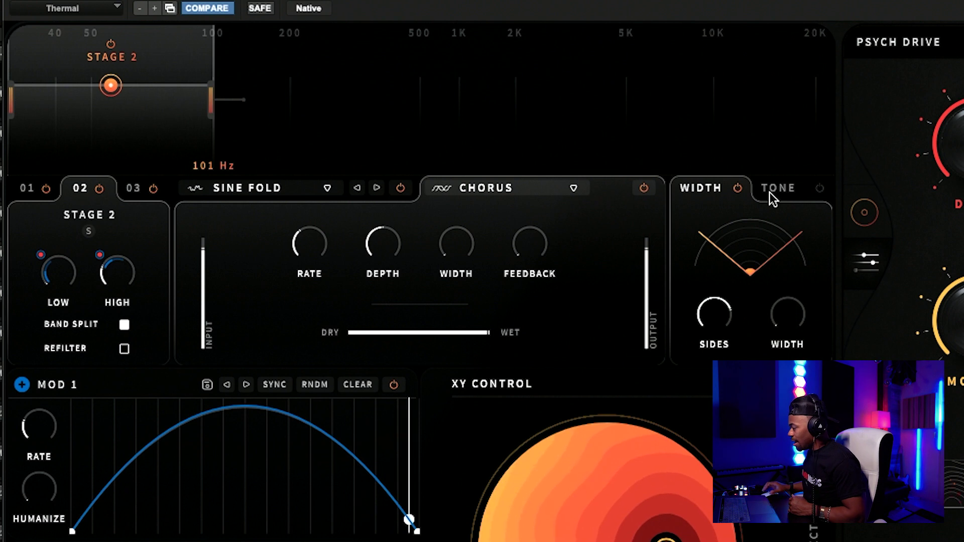
click(772, 196)
Step: Switch on Stage 2's tone shaping
click(818, 189)
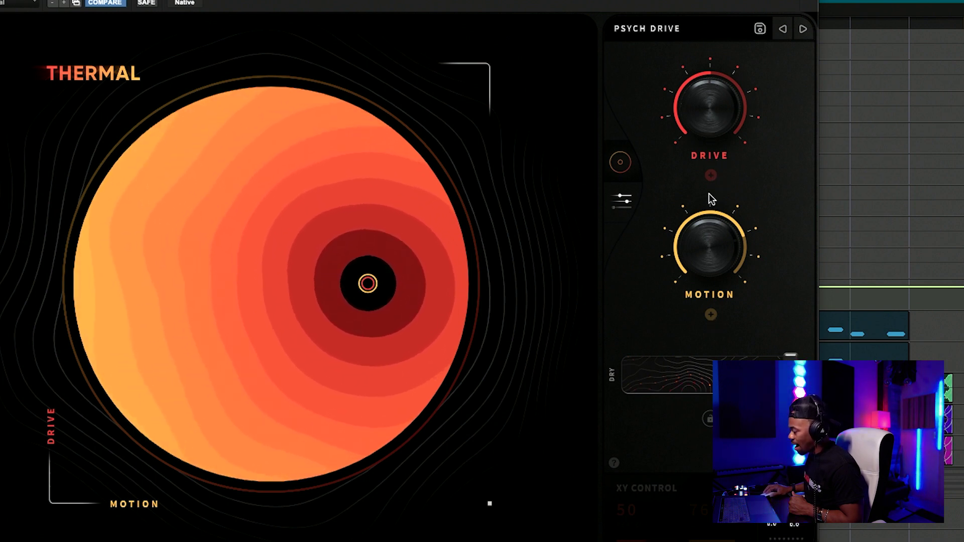
Step: Load the Fat Sliders preset and set the XY puck to Fatten 50 % and Slide Freq 66 %
click(695, 31)
click(643, 173)
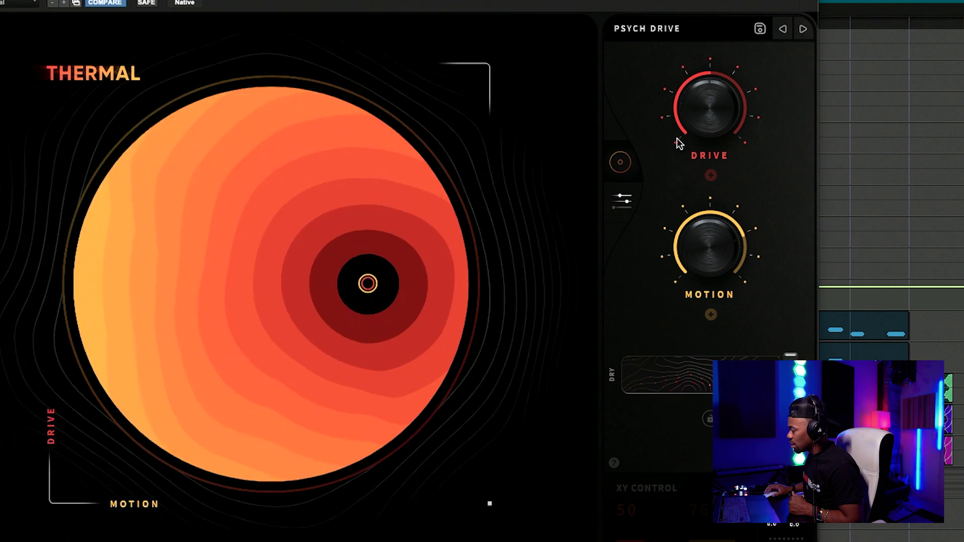
click(803, 29)
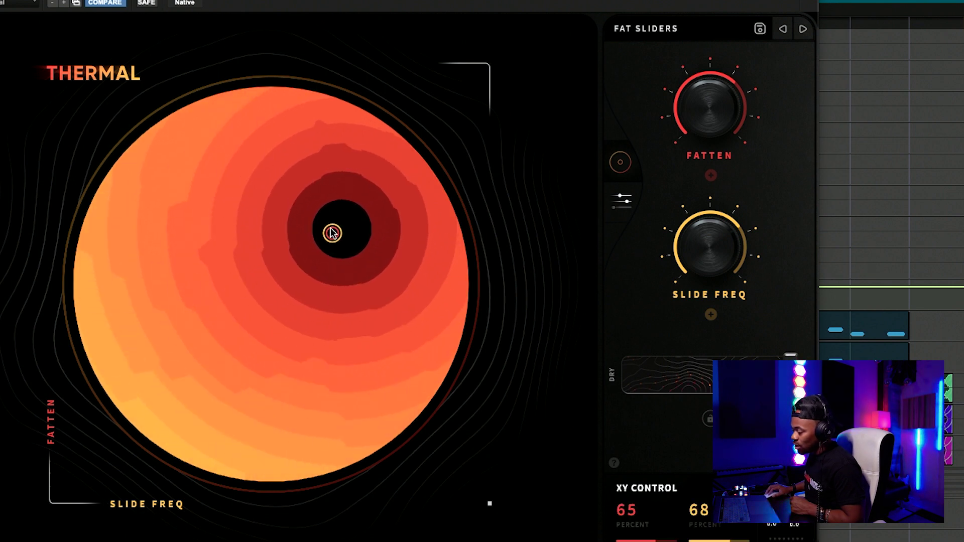
drag(331, 232, 291, 316)
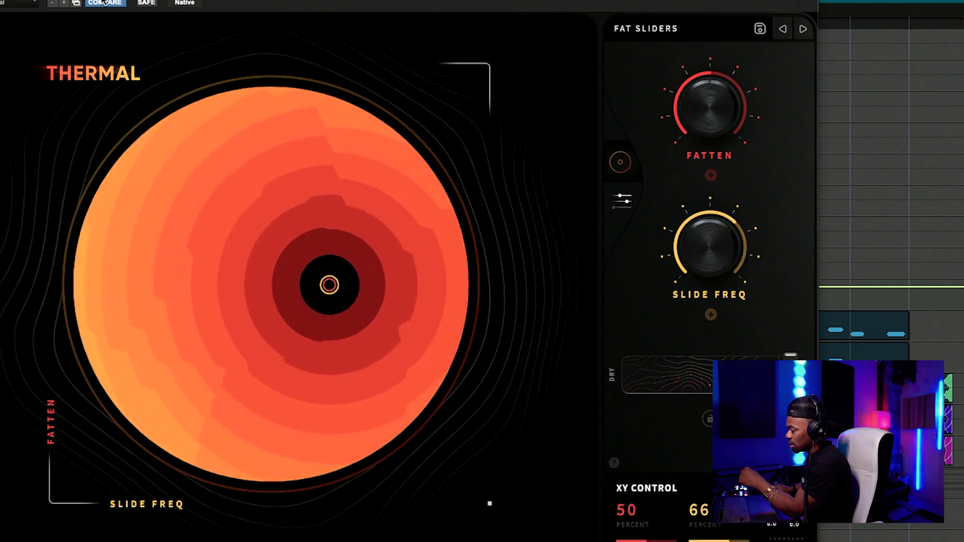
click(103, 35)
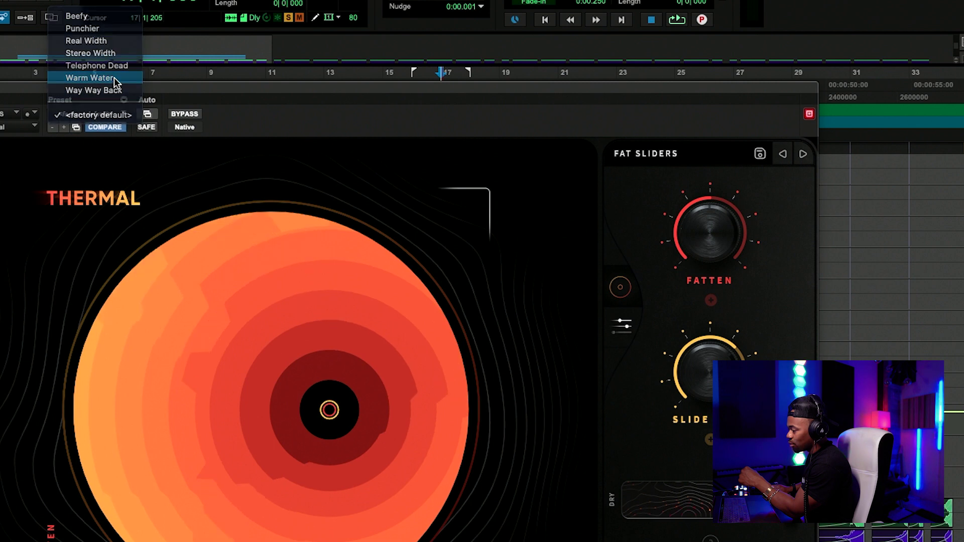
Step: Load the Warm Water preset and move the XY puck to Dreamy Grit 58 % and Lo-Fi FX 76 %
click(114, 79)
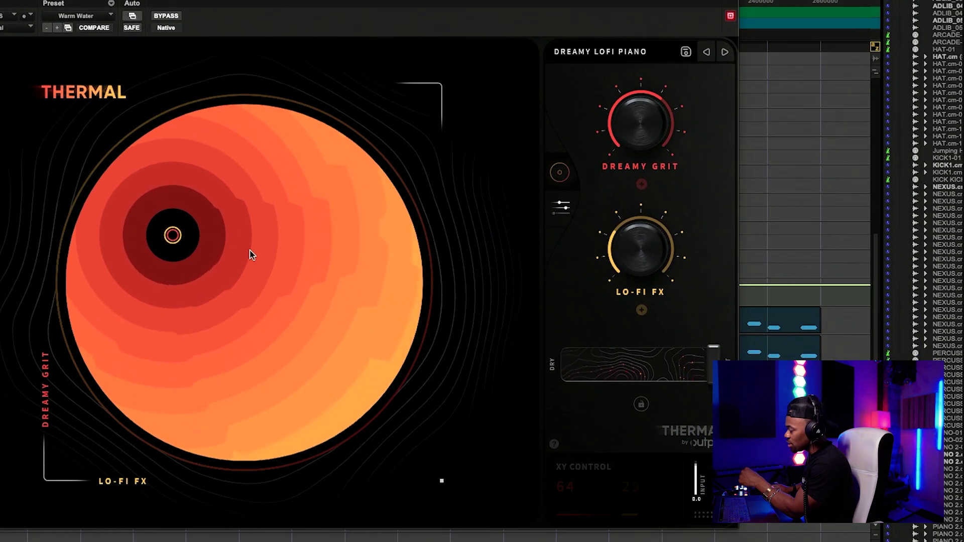
drag(195, 242, 248, 251)
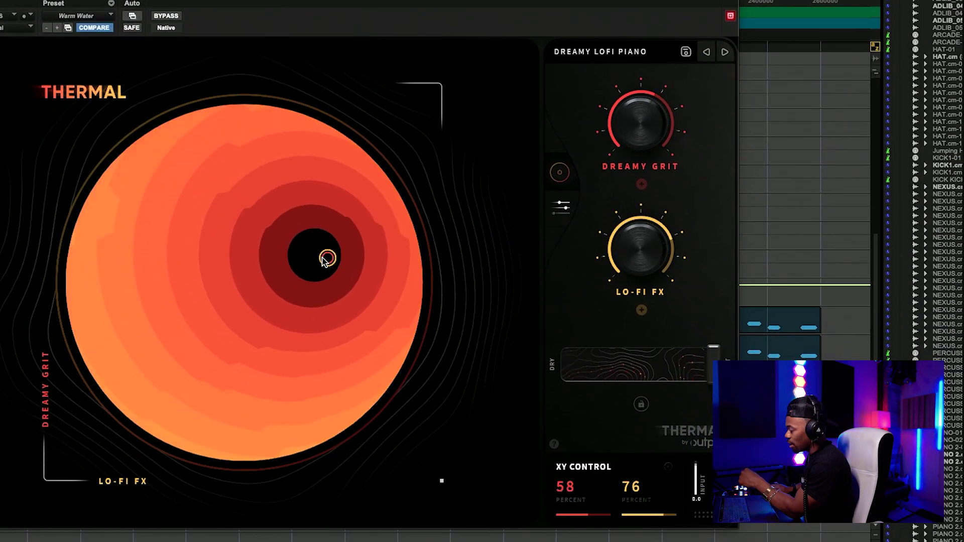